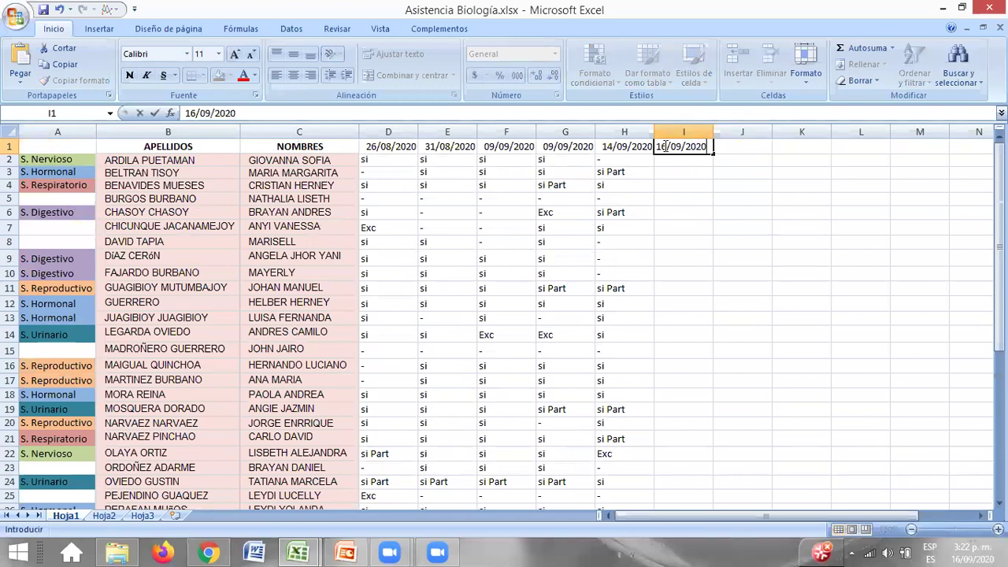
Step: Enter the date 16/09/2020 as the header in I1 and record "si" for the first student in I2
{"action": "key", "text": "Return"}
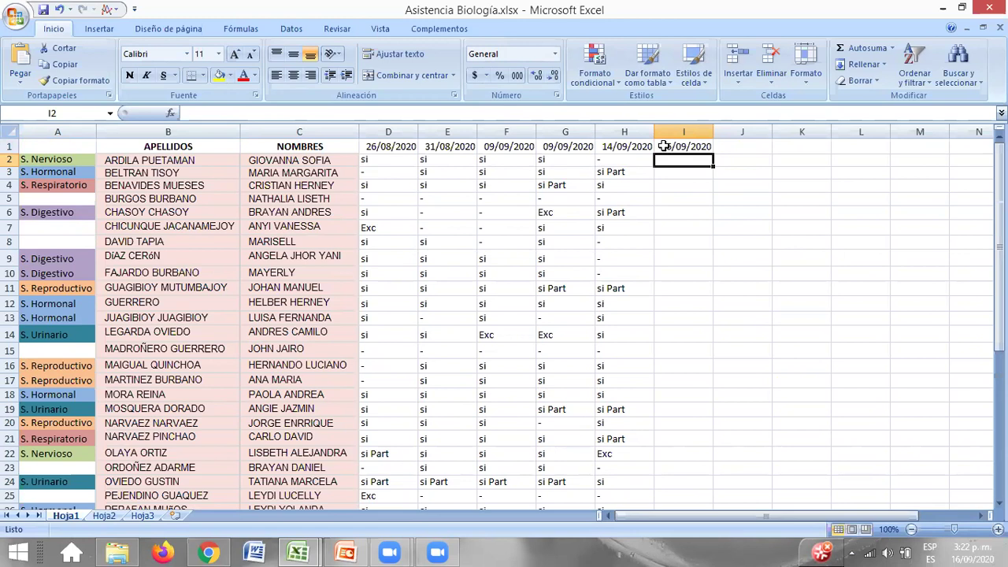
{"action": "type", "text": "s"}
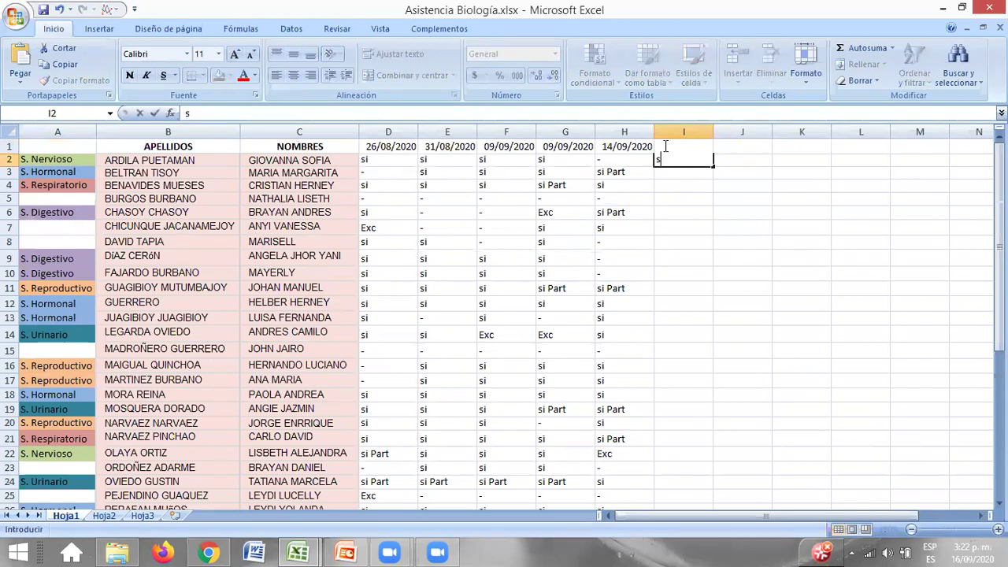
{"action": "type", "text": "i"}
{"action": "key", "text": "Return"}
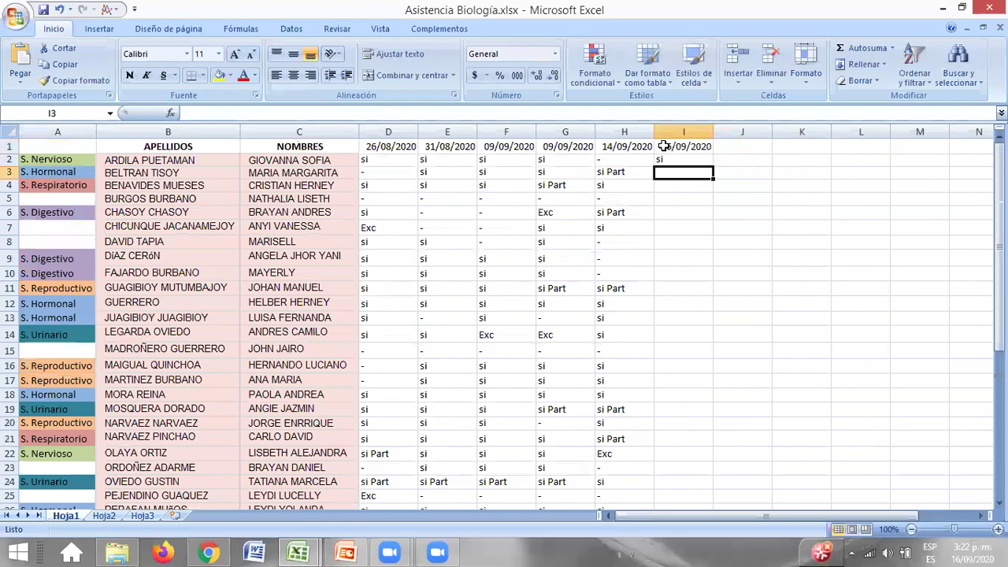
Step: Record "Exc" in the 16/09/2020 column for the students in rows 3 and 4
{"action": "key", "text": "Up"}
{"action": "key", "text": "Left"}
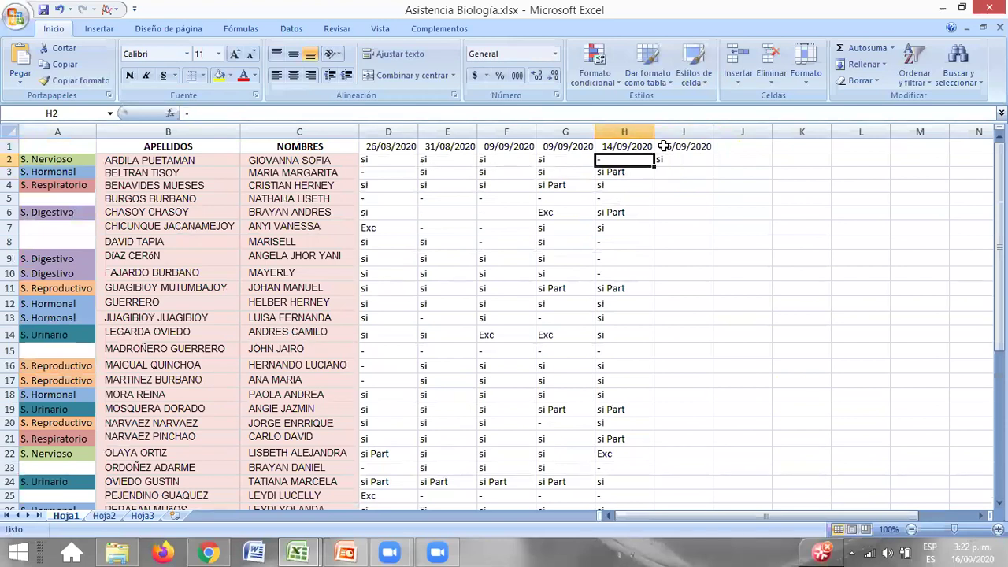
{"action": "key", "text": "XF86AudioRaiseVolume"}
{"action": "key", "text": "Down"}
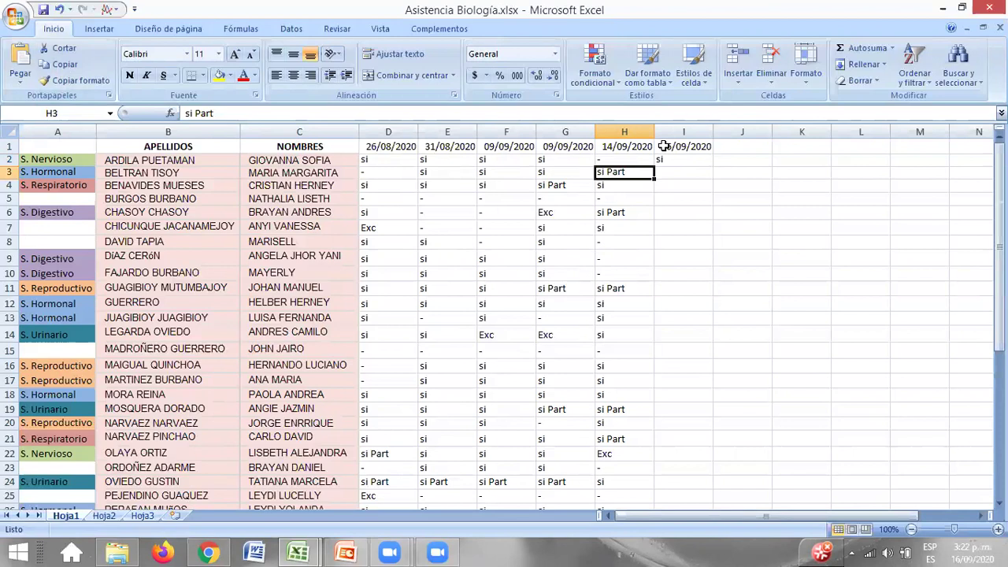
{"action": "key", "text": "Right"}
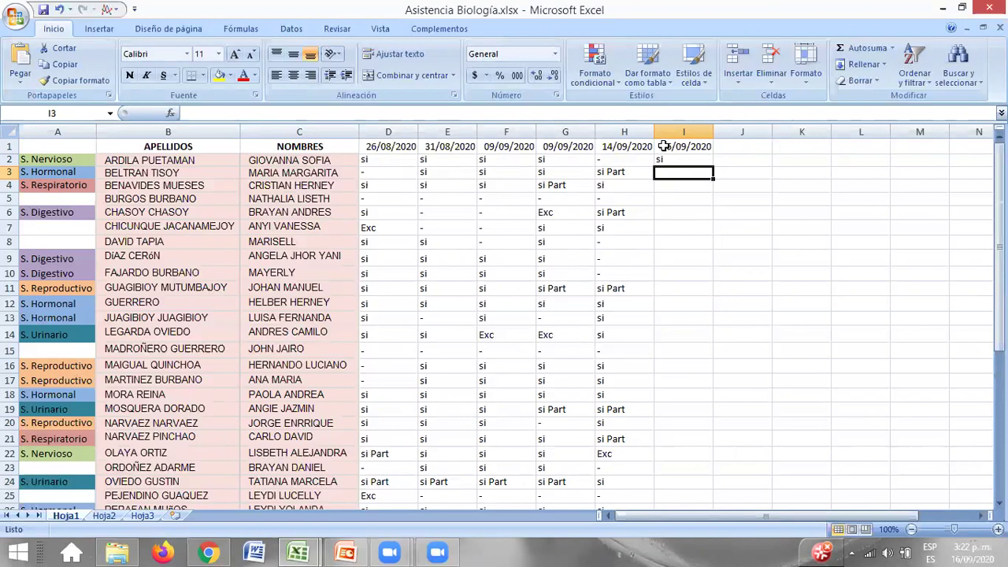
{"action": "type", "text": "Ex"}
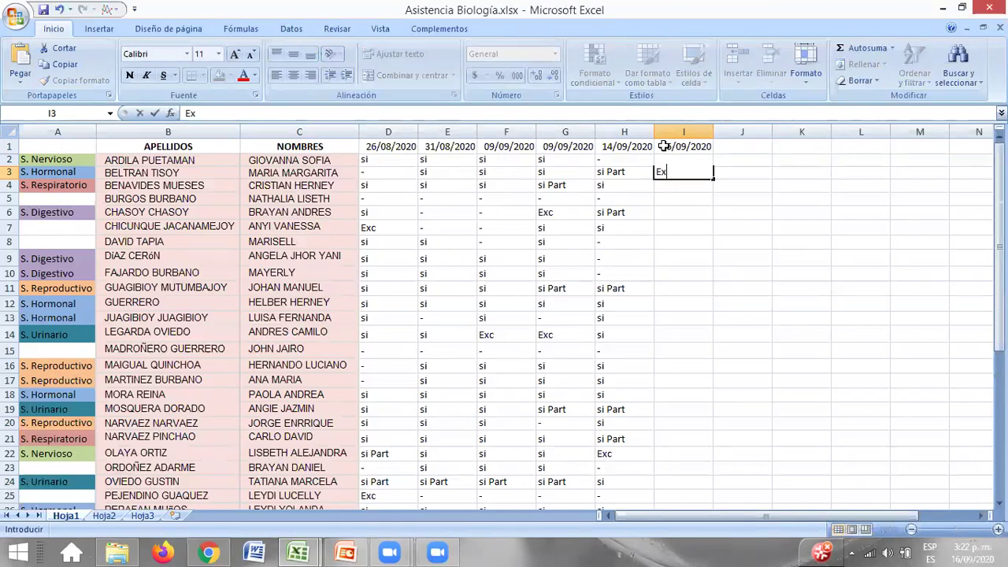
{"action": "type", "text": "c"}
{"action": "key", "text": "Return"}
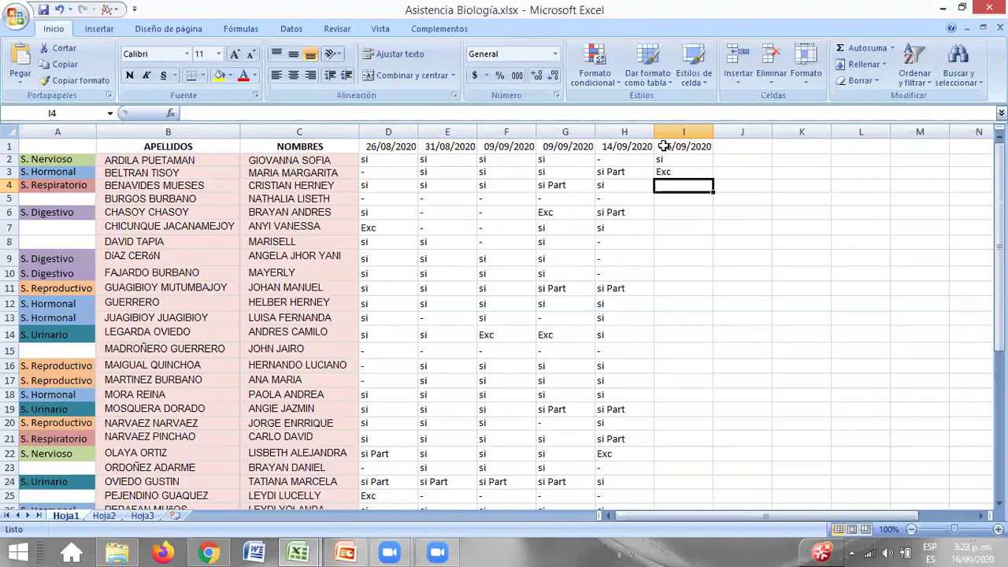
{"action": "type", "text": "Exc"}
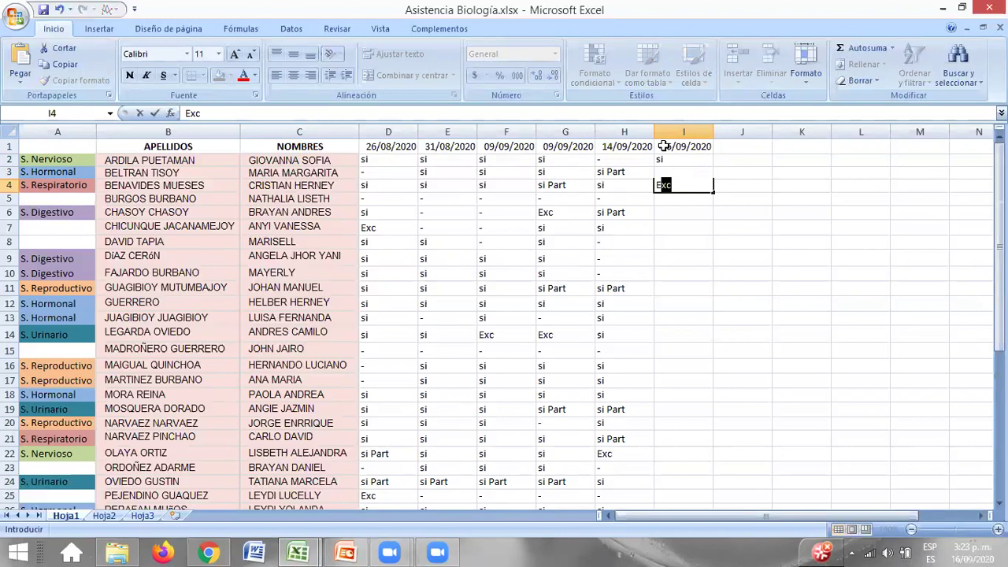
{"action": "key", "text": "Return"}
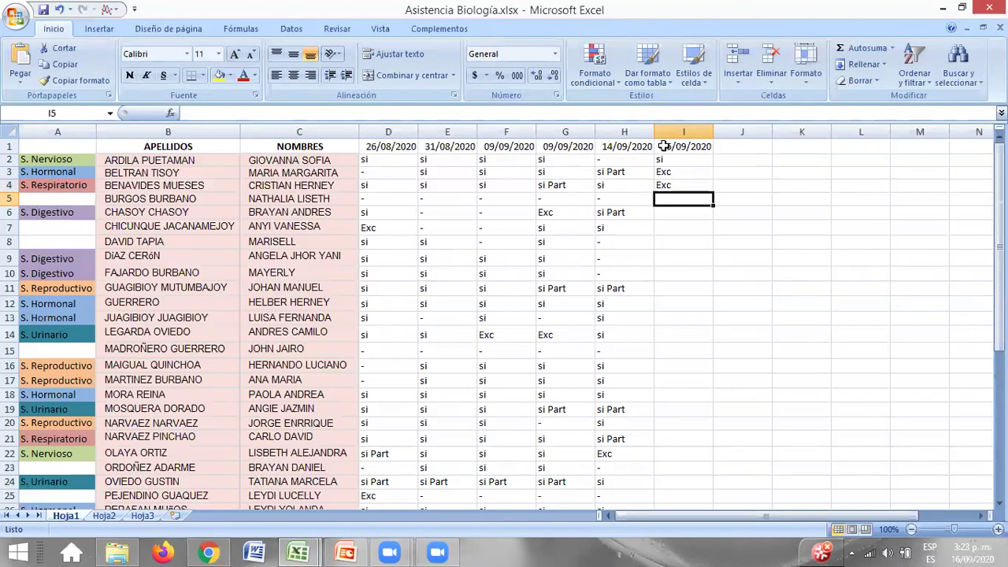
Step: Record "-" in I5 and "si" in I6 of the 16/09/2020 attendance column
{"action": "type", "text": "-"}
{"action": "key", "text": "Return"}
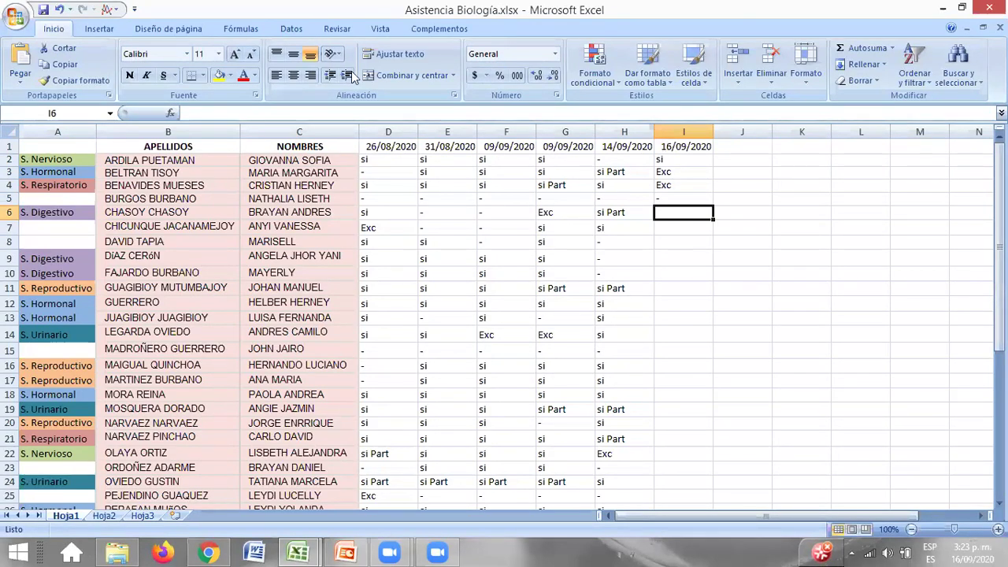
{"action": "type", "text": "si"}
{"action": "key", "text": "Return"}
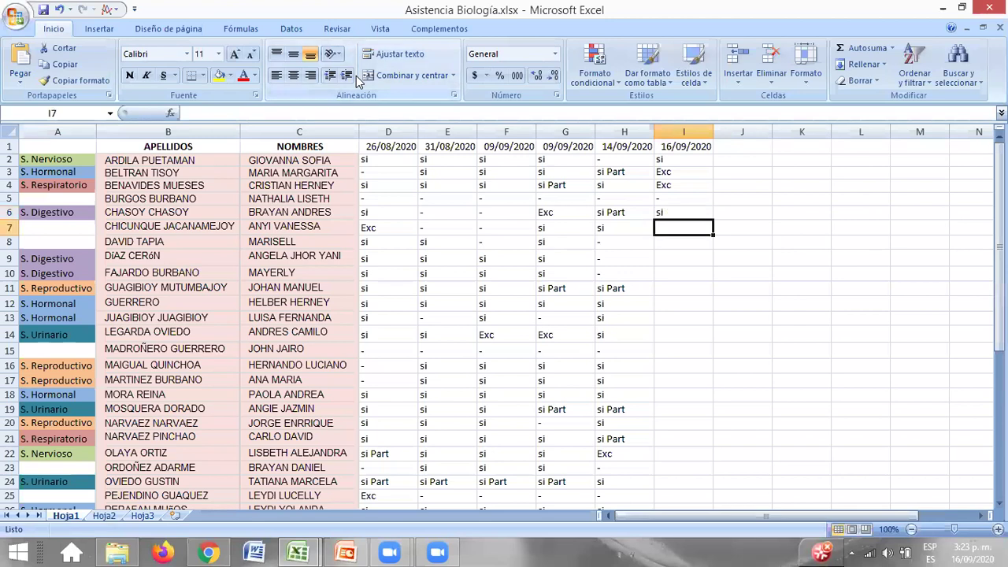
Step: Record "-" in the 16/09/2020 column for the students in rows 7 and 8
{"action": "key", "text": "Up"}
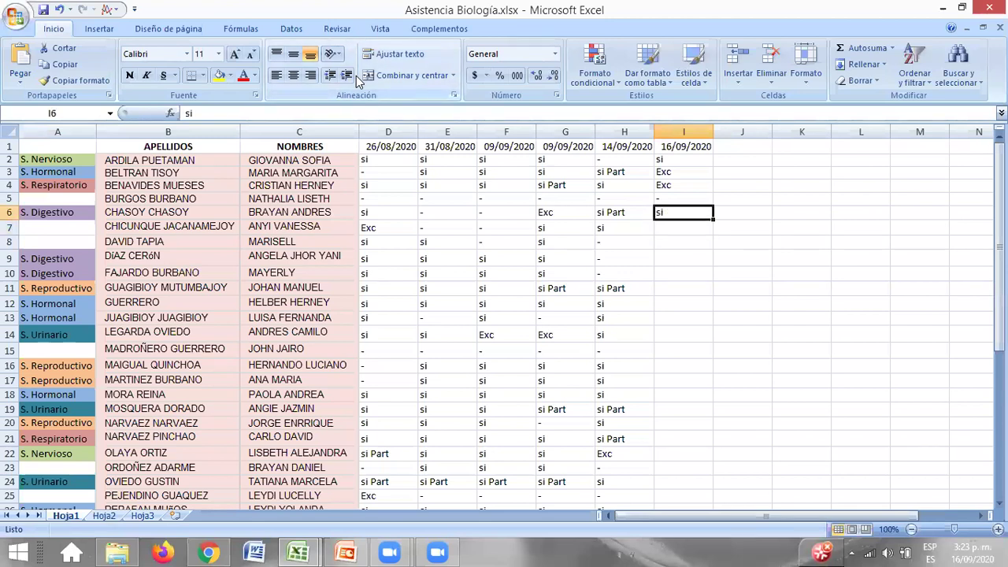
{"action": "key", "text": "Left"}
{"action": "key", "text": "Left"}
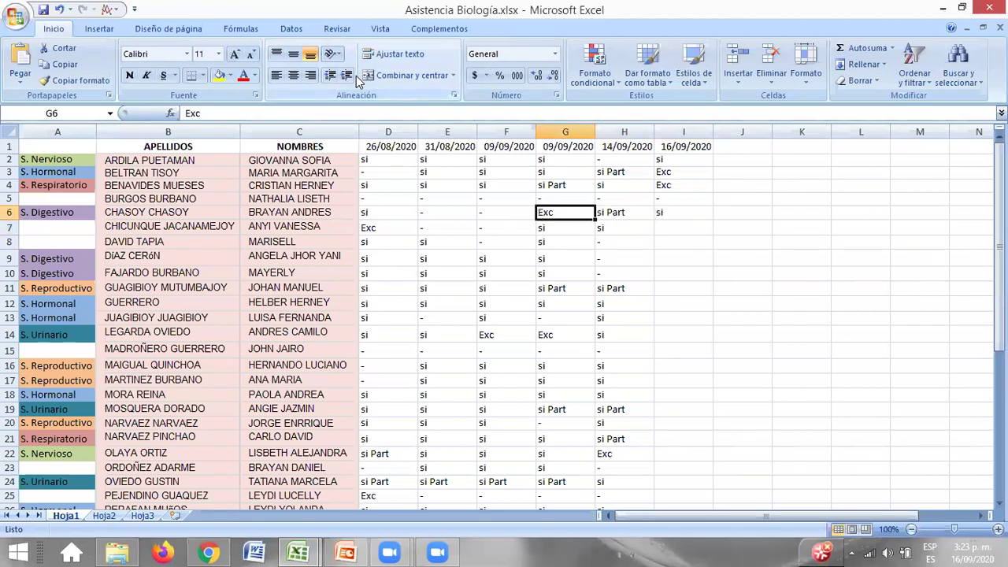
{"action": "key", "text": "Right"}
{"action": "key", "text": "Right"}
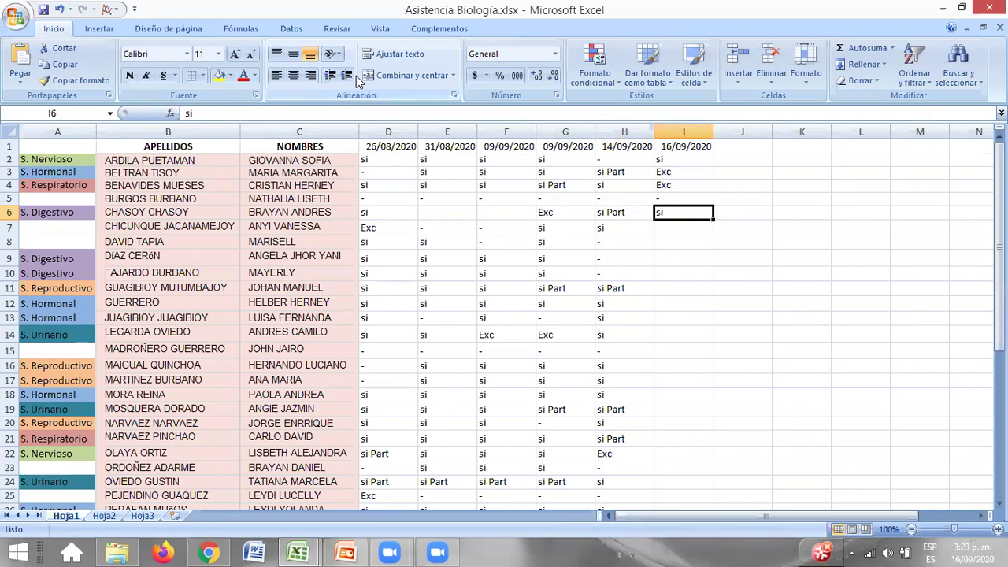
{"action": "key", "text": "Down"}
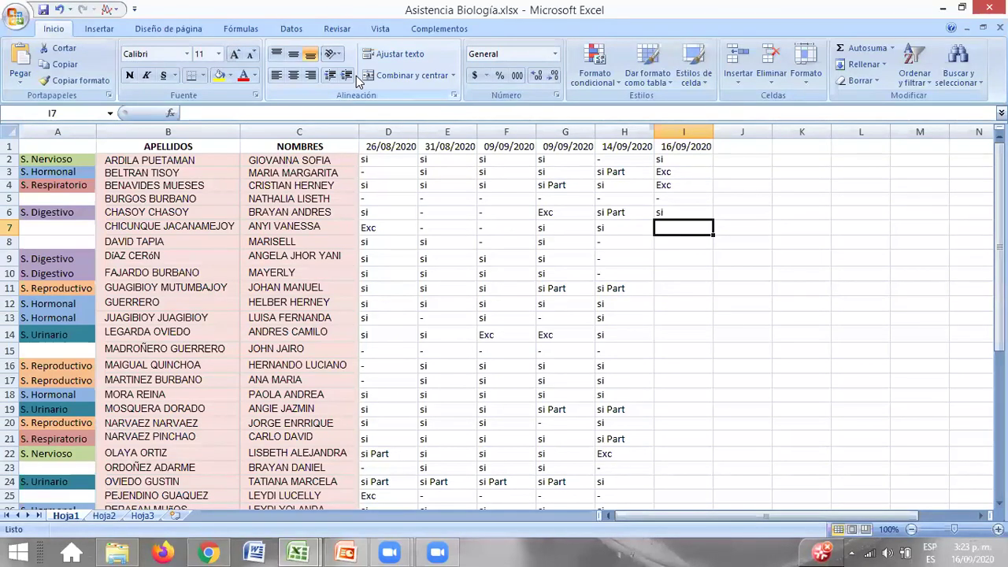
{"action": "type", "text": "-"}
{"action": "key", "text": "Return"}
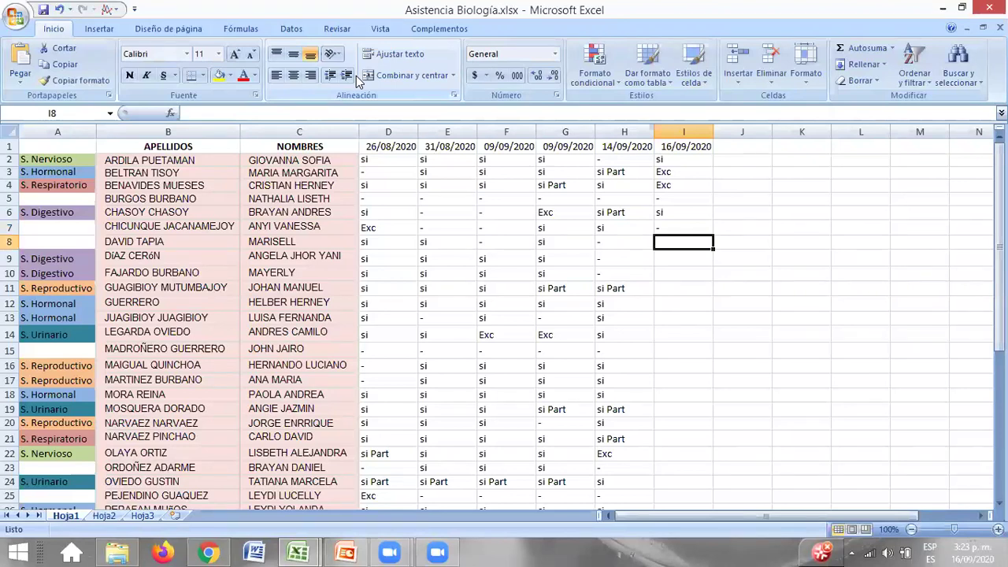
{"action": "left_click", "coordinate": [981, 517]}
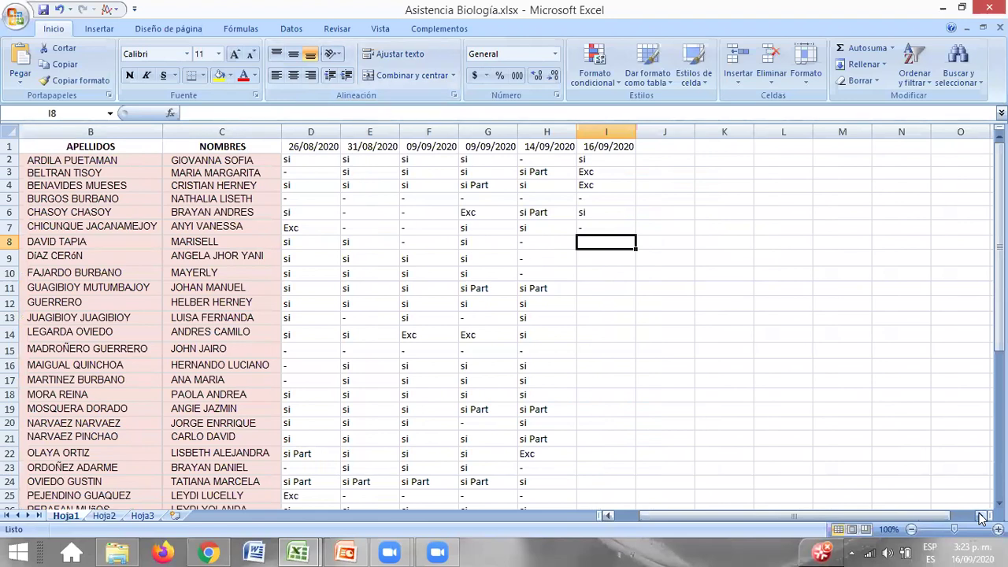
{"action": "type", "text": "-"}
{"action": "key", "text": "Return"}
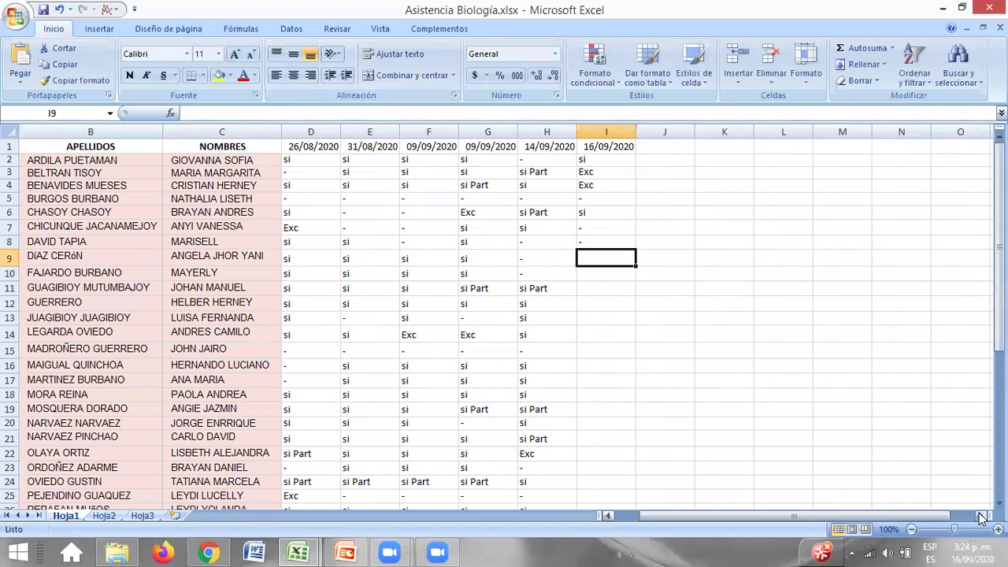
Step: Record "si" in the 16/09/2020 column for each student in rows 9 to 14
{"action": "type", "text": "si"}
{"action": "key", "text": "Return"}
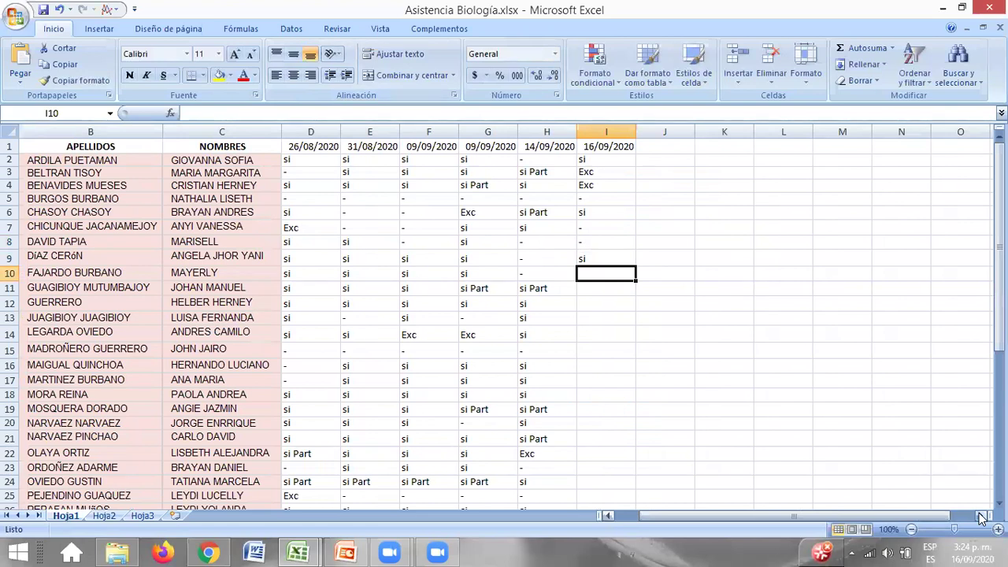
{"action": "type", "text": "si"}
{"action": "key", "text": "Return"}
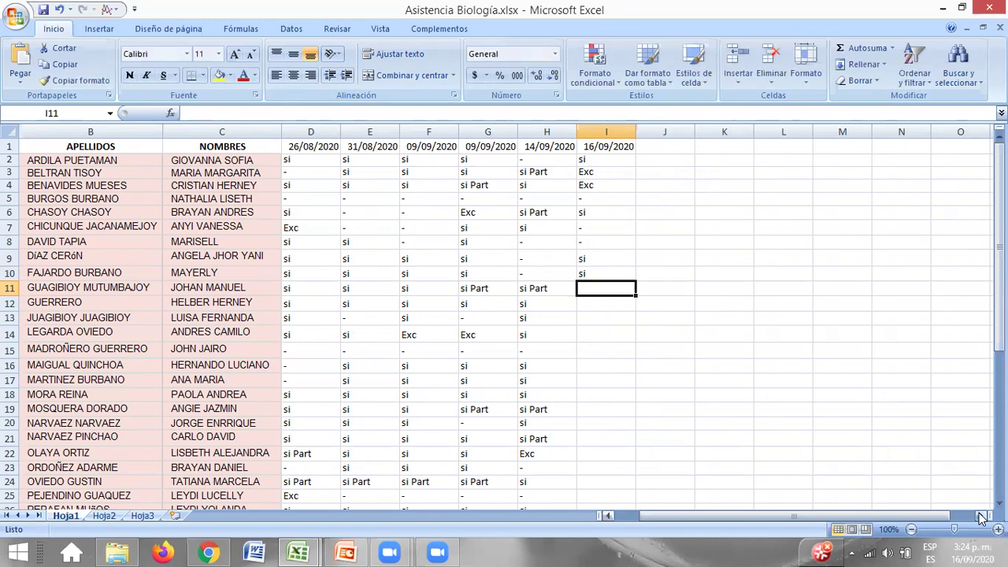
{"action": "type", "text": "si"}
{"action": "key", "text": "Return"}
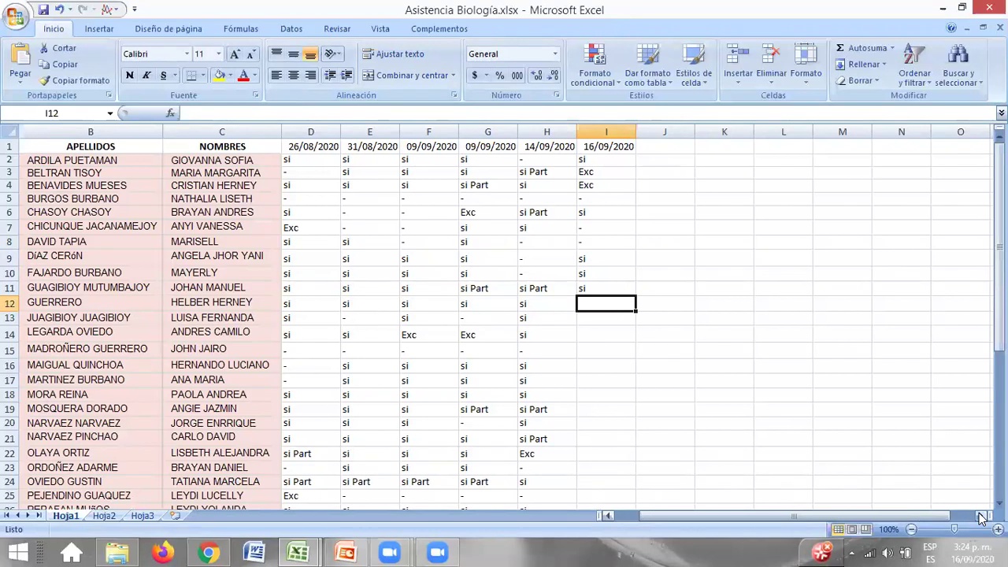
{"action": "type", "text": "si"}
{"action": "key", "text": "Return"}
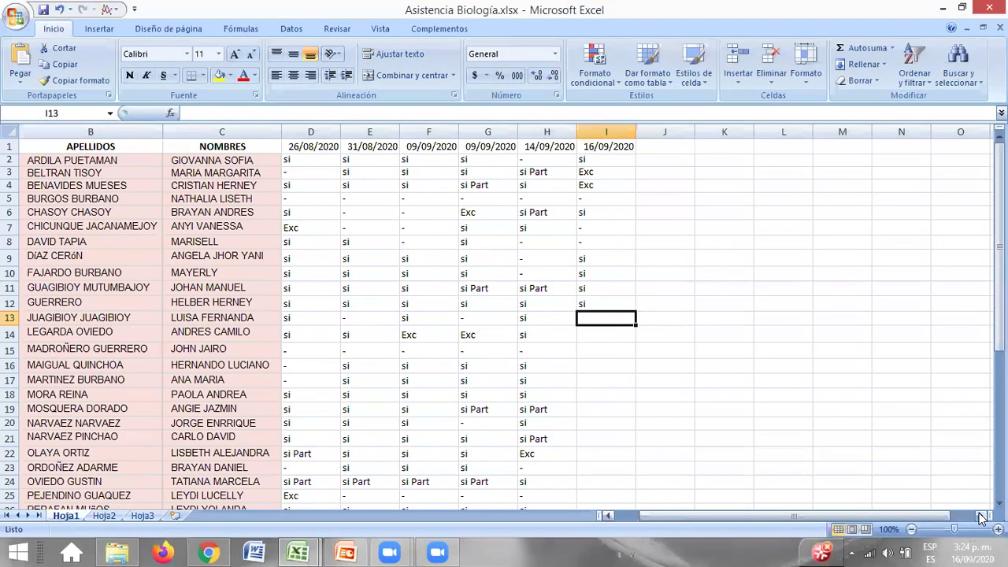
{"action": "type", "text": "si"}
{"action": "key", "text": "Return"}
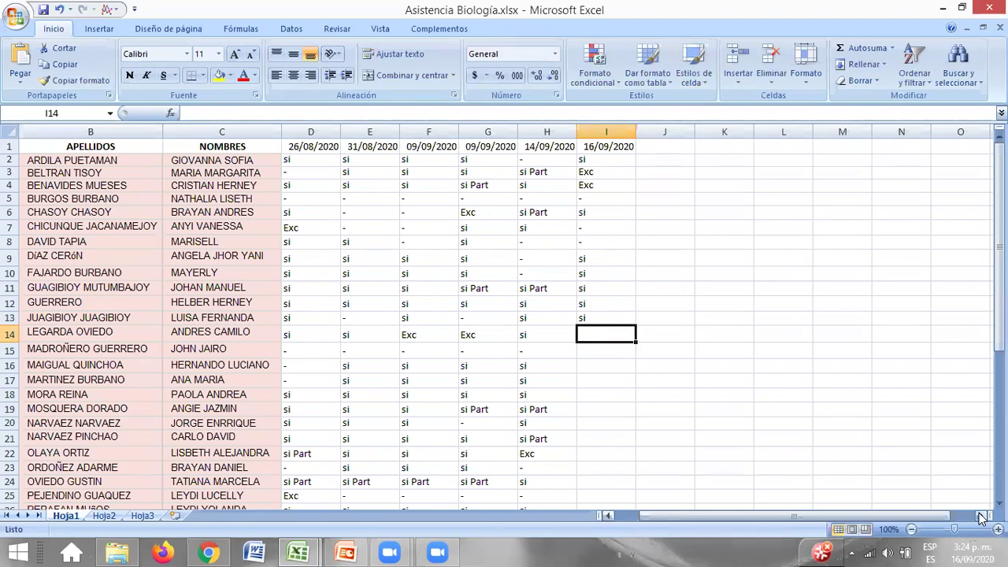
{"action": "type", "text": "si"}
{"action": "key", "text": "Return"}
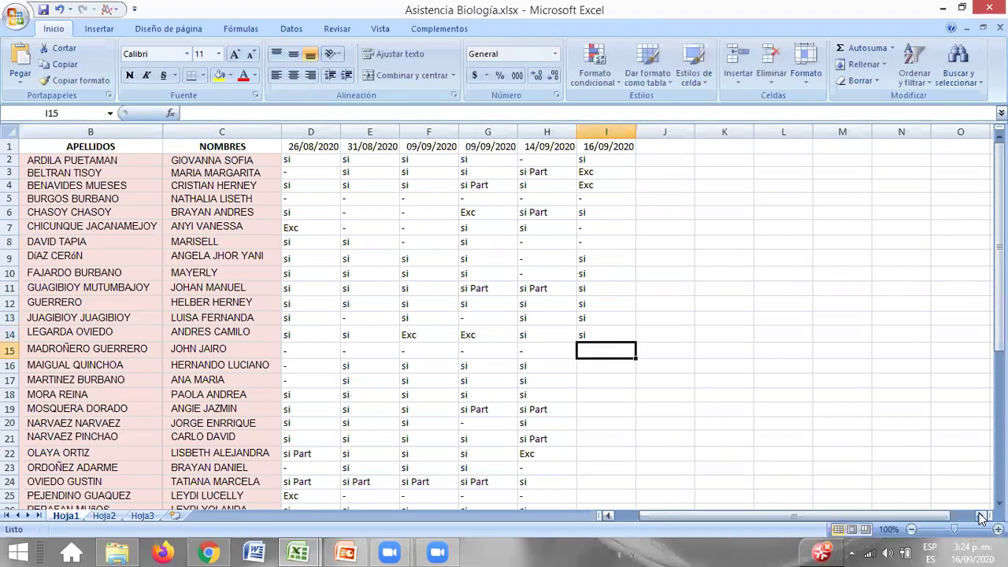
Step: Record "-" in I15 and "si" in each cell from I16 to I19 of the 16/09/2020 column
{"action": "type", "text": "-"}
{"action": "key", "text": "Return"}
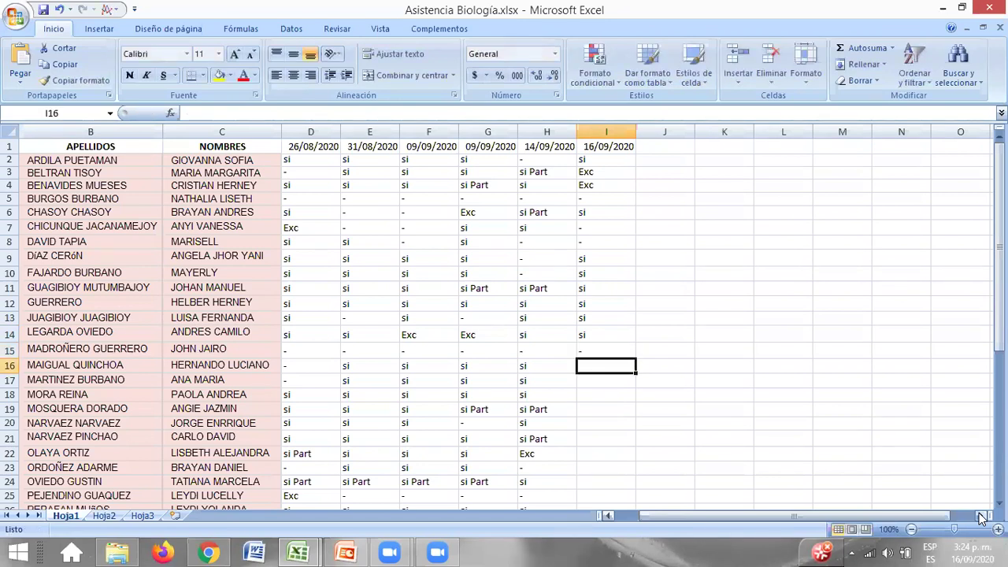
{"action": "type", "text": "si"}
{"action": "key", "text": "Return"}
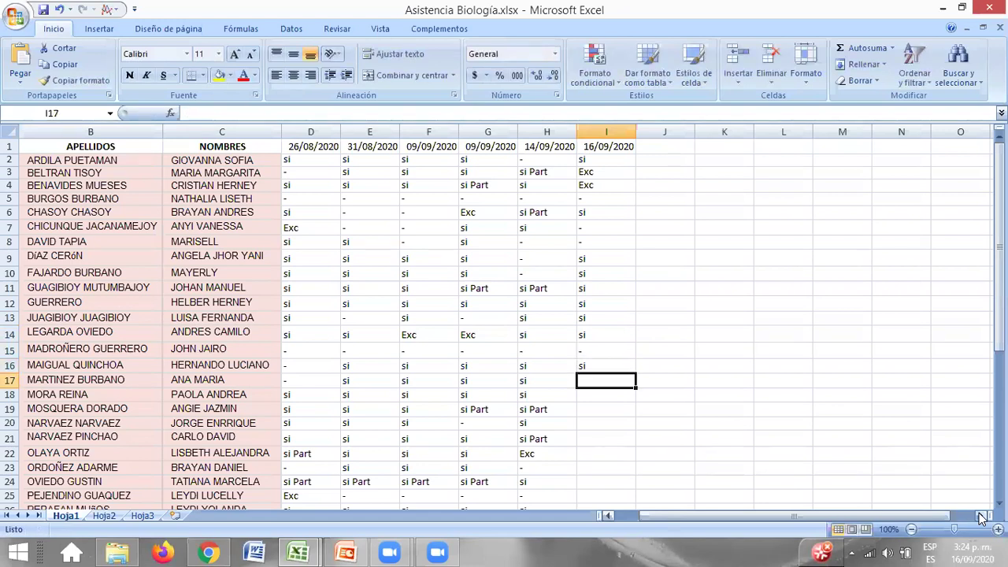
{"action": "type", "text": "si"}
{"action": "key", "text": "Return"}
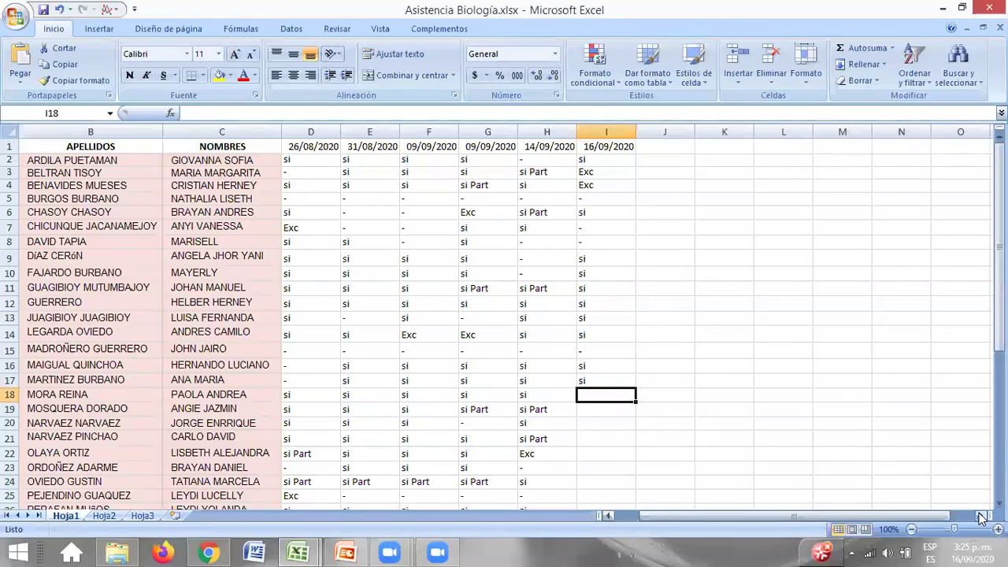
{"action": "type", "text": "si"}
{"action": "key", "text": "Return"}
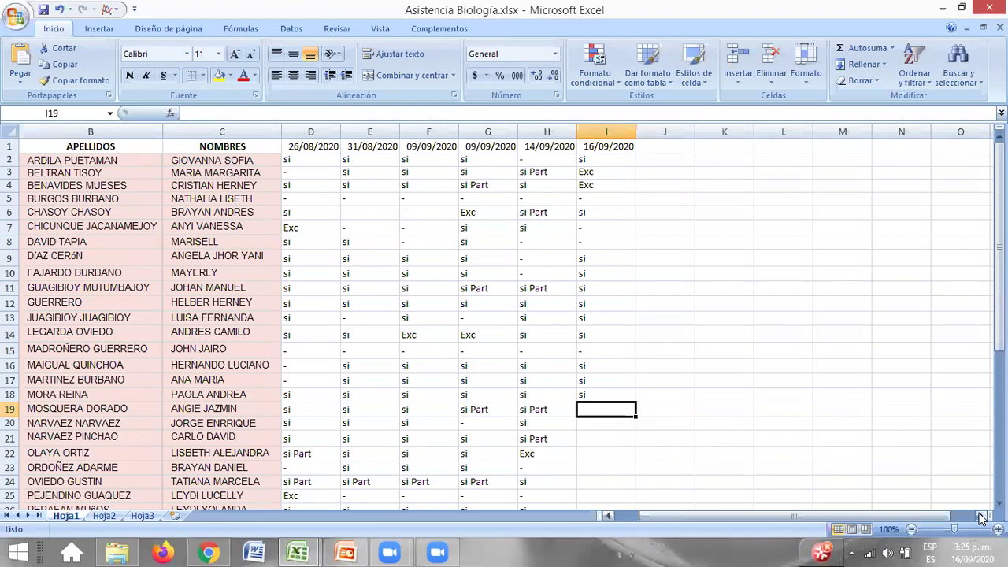
{"action": "type", "text": "si"}
{"action": "key", "text": "Left"}
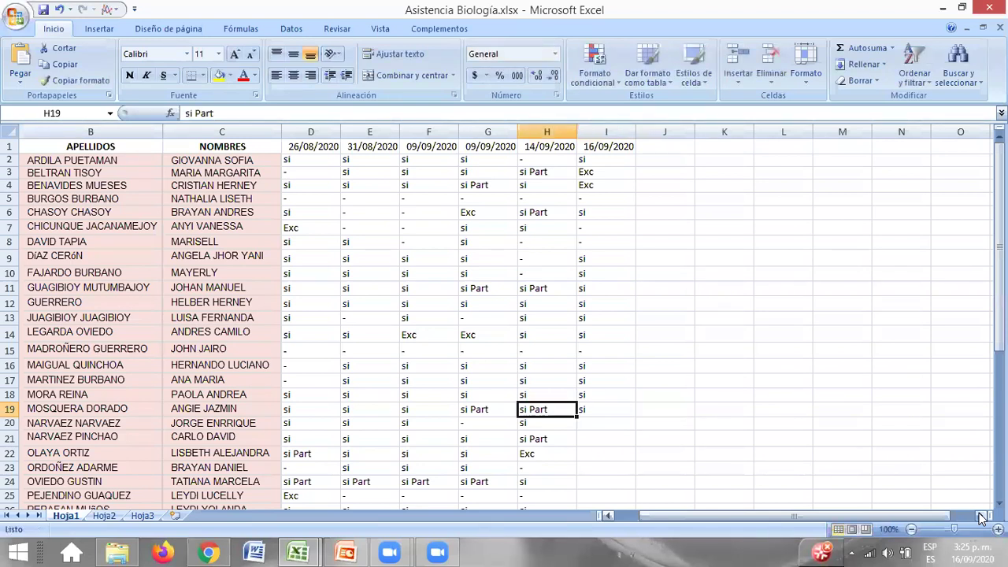
{"action": "key", "text": "Right"}
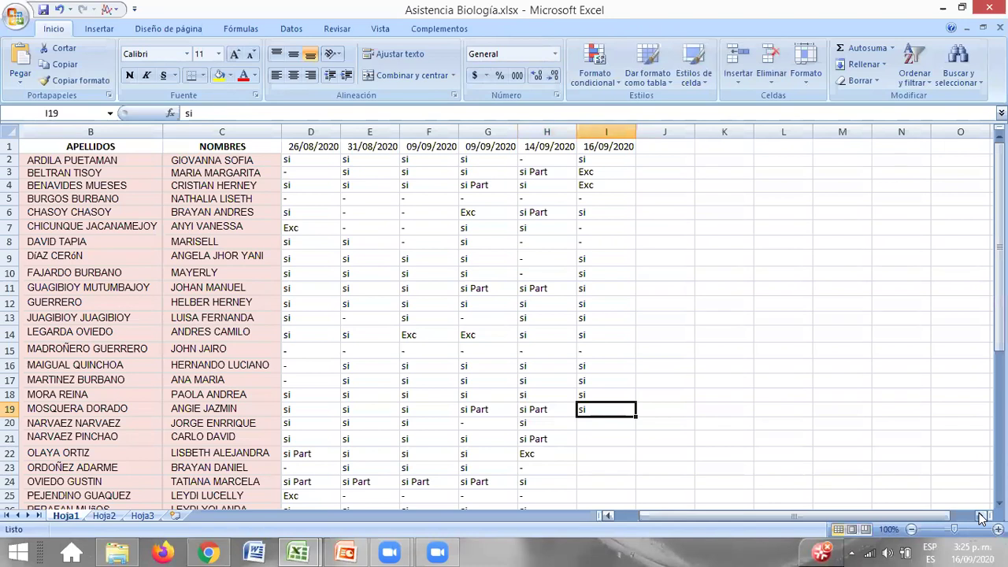
{"action": "key", "text": "Left"}
{"action": "key", "text": "Right"}
{"action": "key", "text": "Down"}
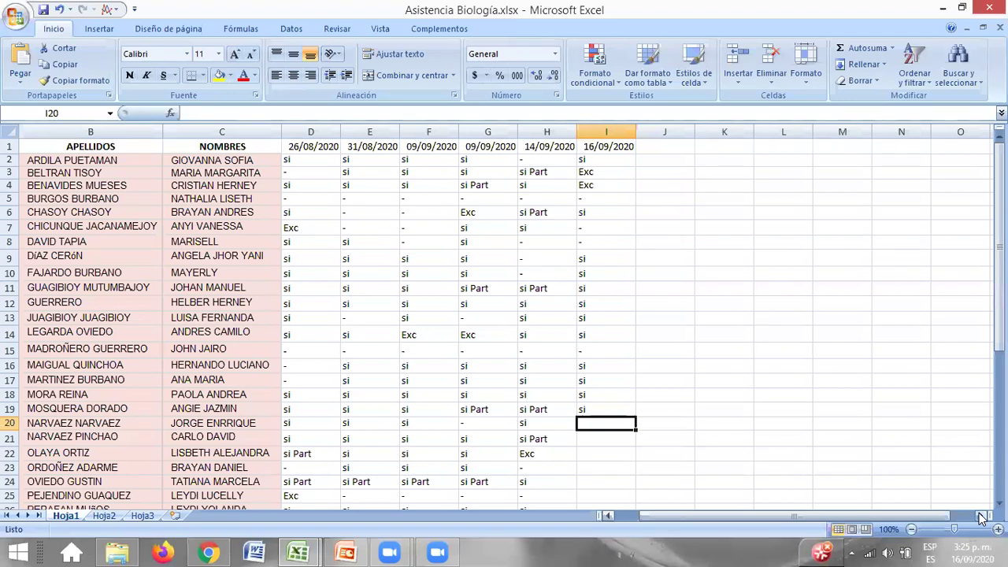
Step: Record "Exc" in I20 and "si" in each cell from I21 to I24 of the 16/09/2020 column
{"action": "type", "text": "Exc"}
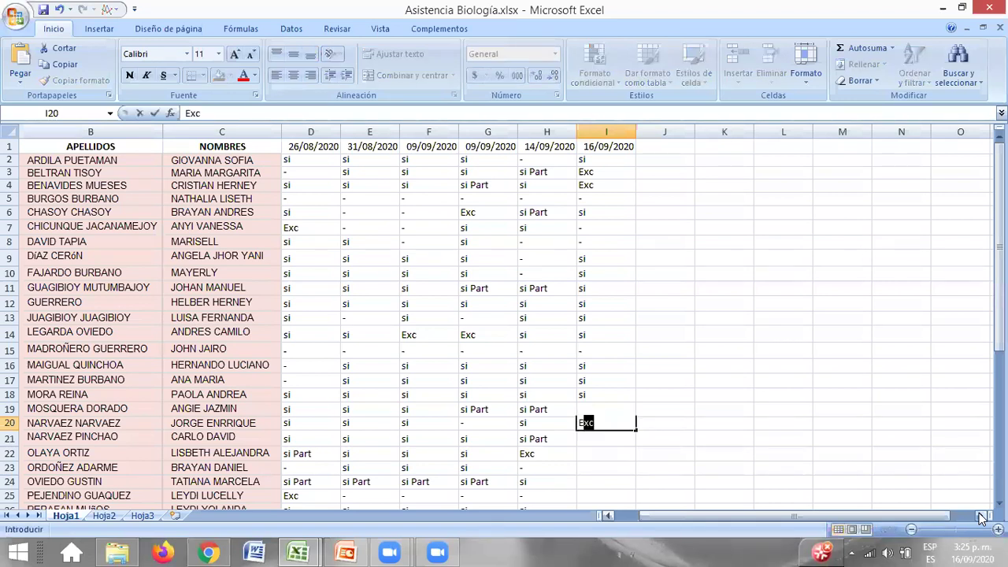
{"action": "key", "text": "Tab"}
{"action": "key", "text": "Return"}
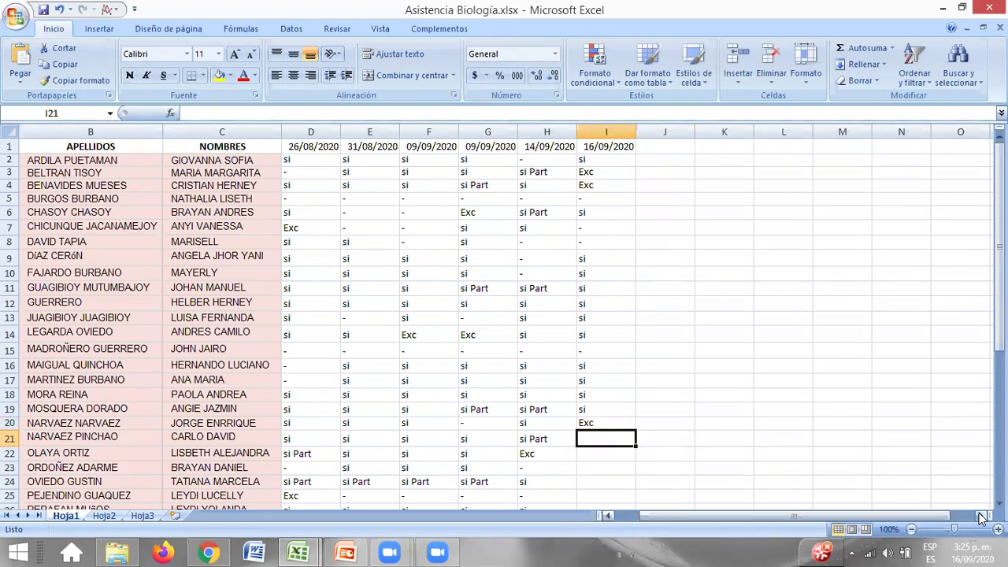
{"action": "type", "text": "si"}
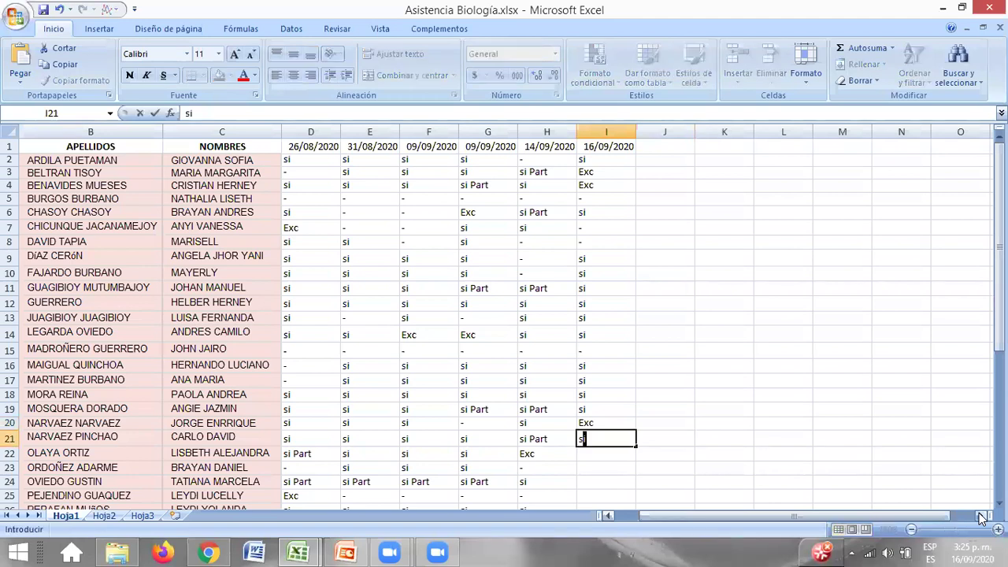
{"action": "key", "text": "Return"}
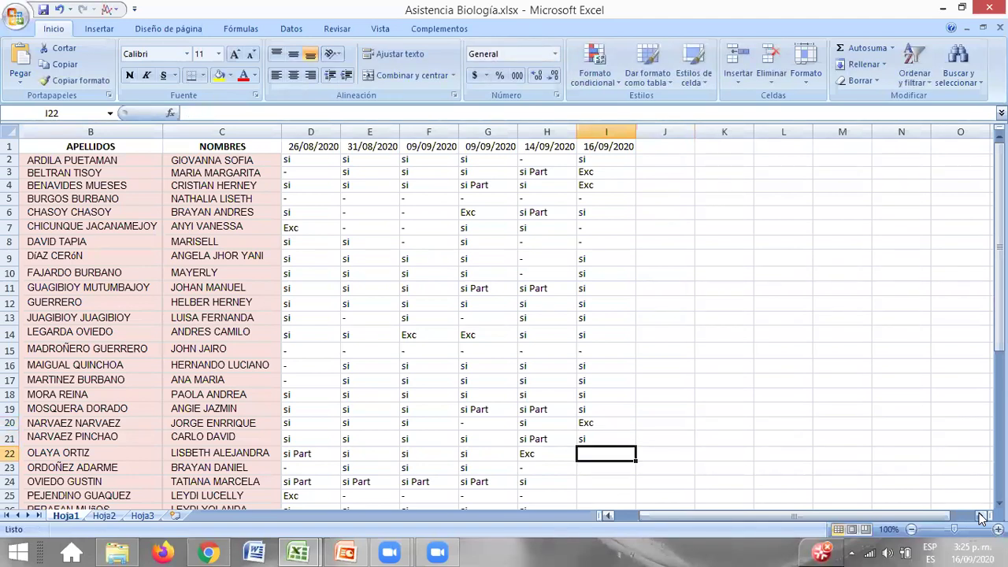
{"action": "type", "text": "si"}
{"action": "key", "text": "Return"}
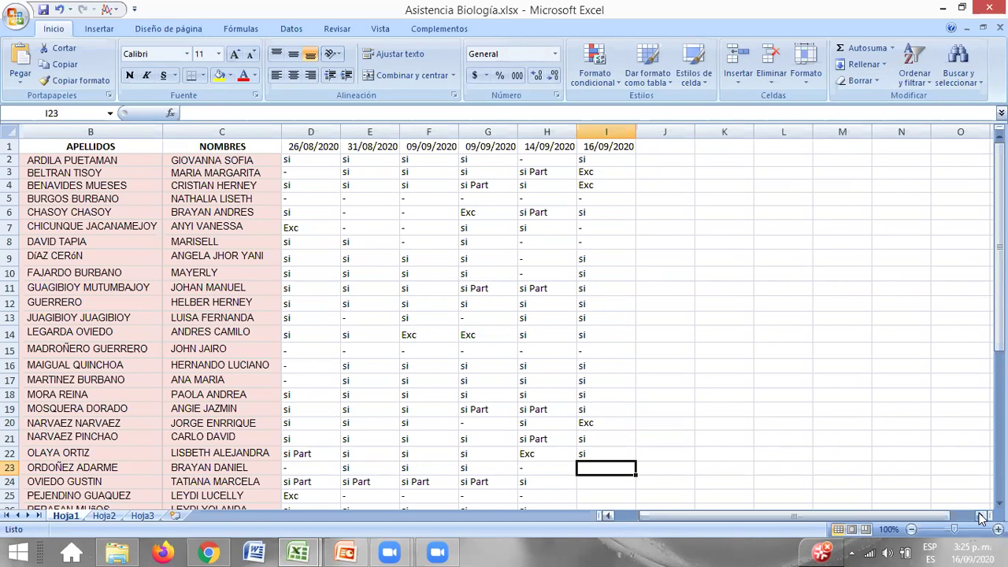
{"action": "type", "text": "si"}
{"action": "key", "text": "Return"}
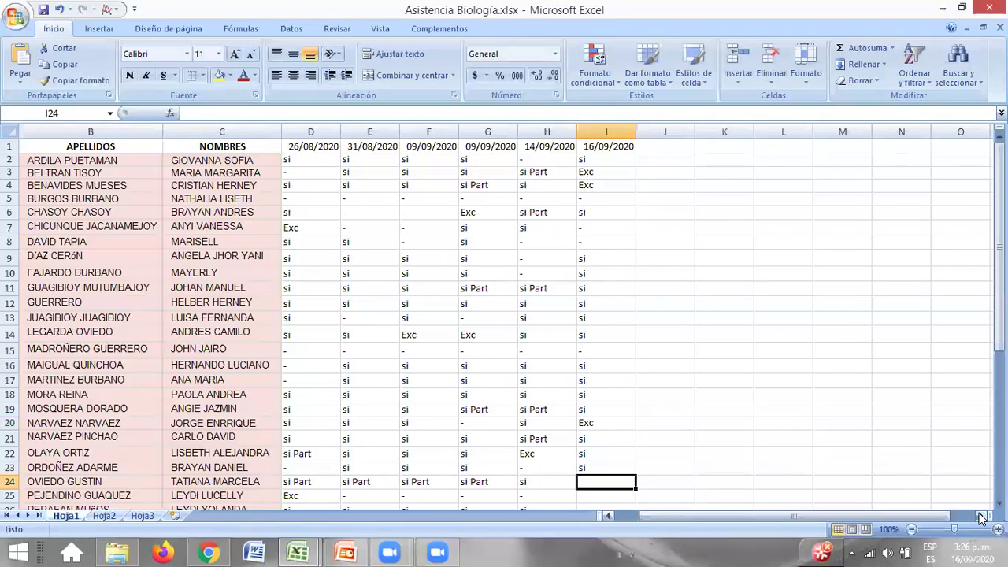
{"action": "type", "text": "si"}
{"action": "key", "text": "Return"}
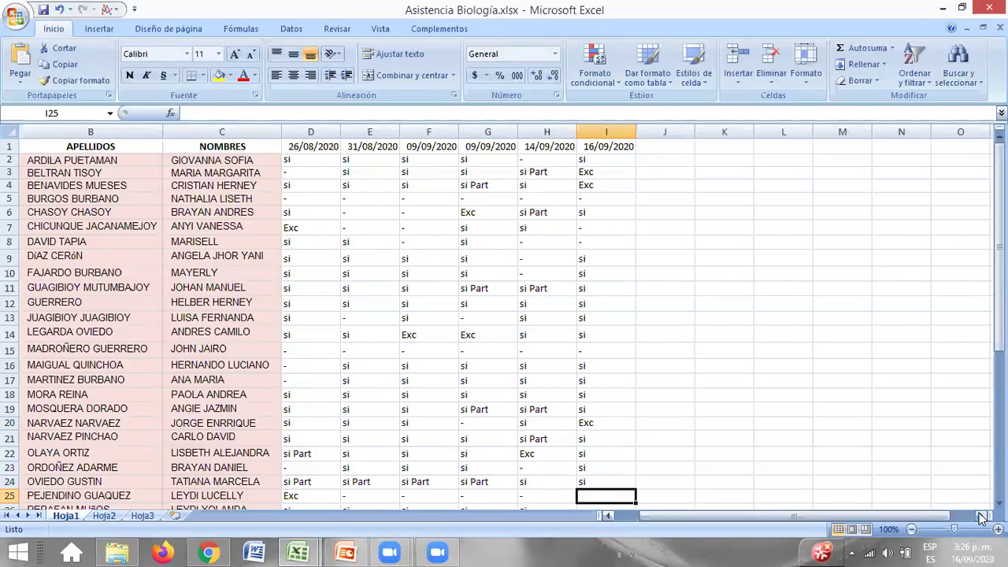
Step: Record "-" in I25 and I27 and "si" in I26 and I28 of the 16/09/2020 column
{"action": "type", "text": "-"}
{"action": "key", "text": "Return"}
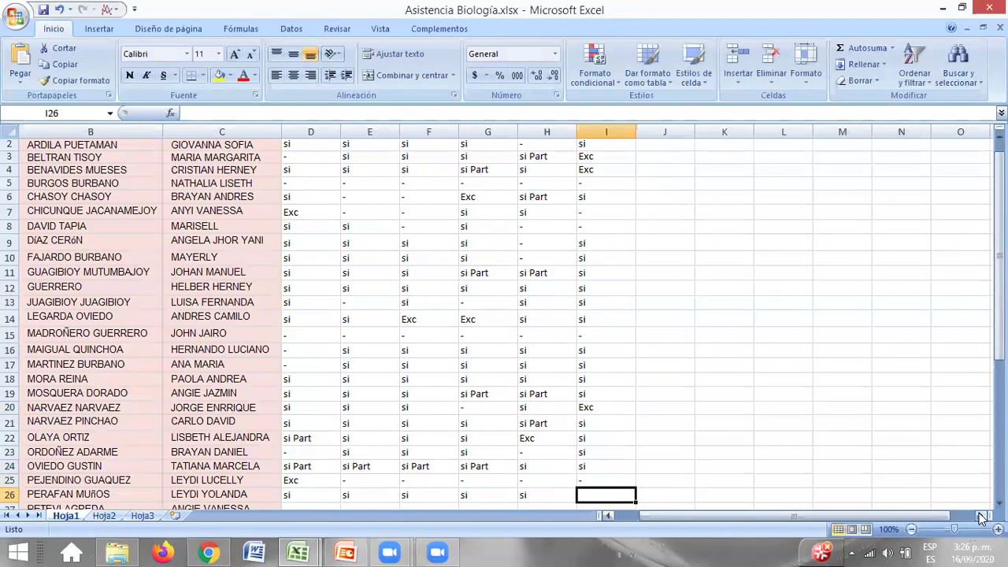
{"action": "type", "text": "si"}
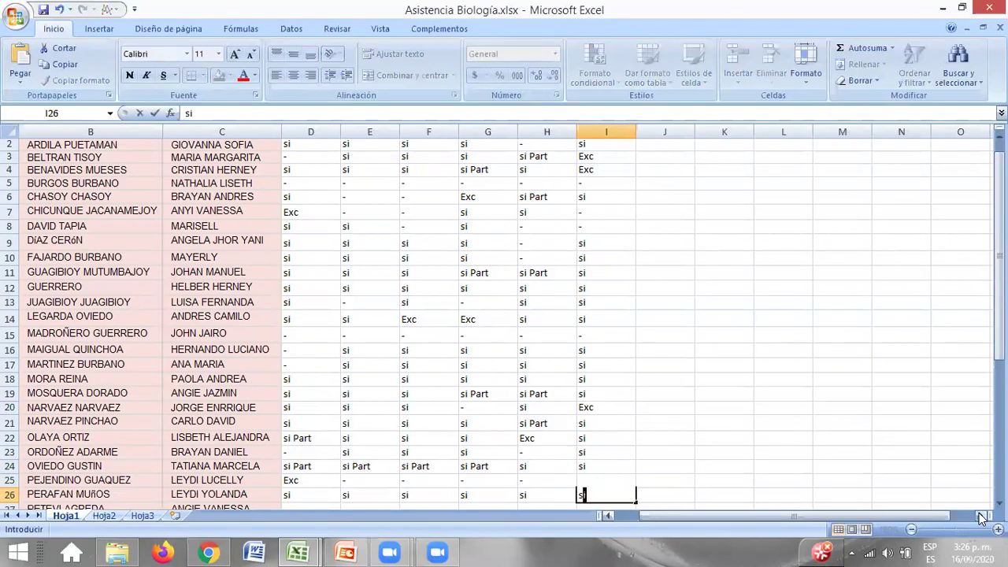
{"action": "key", "text": "Return"}
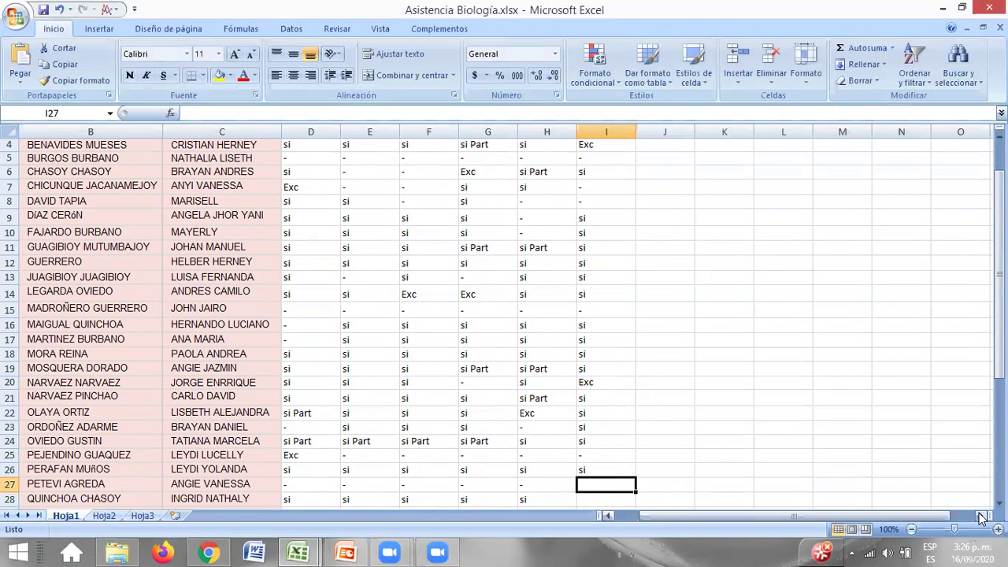
{"action": "type", "text": "-"}
{"action": "key", "text": "Return"}
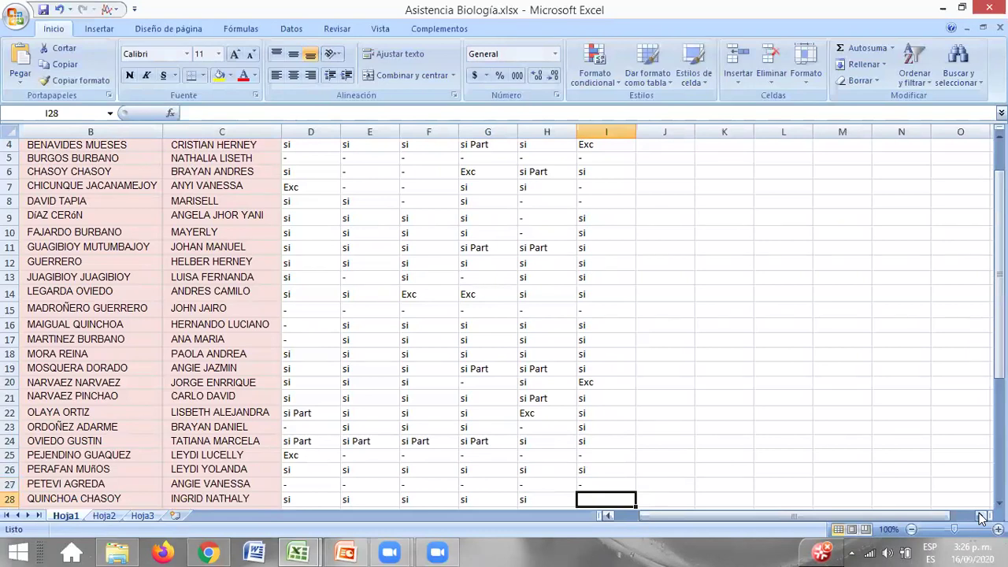
{"action": "type", "text": "si"}
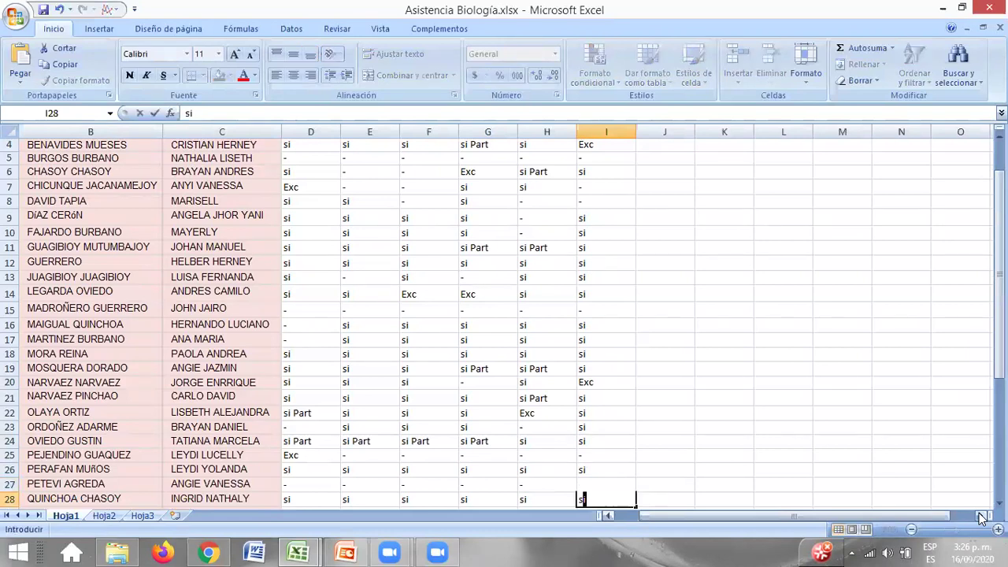
{"action": "key", "text": "Return"}
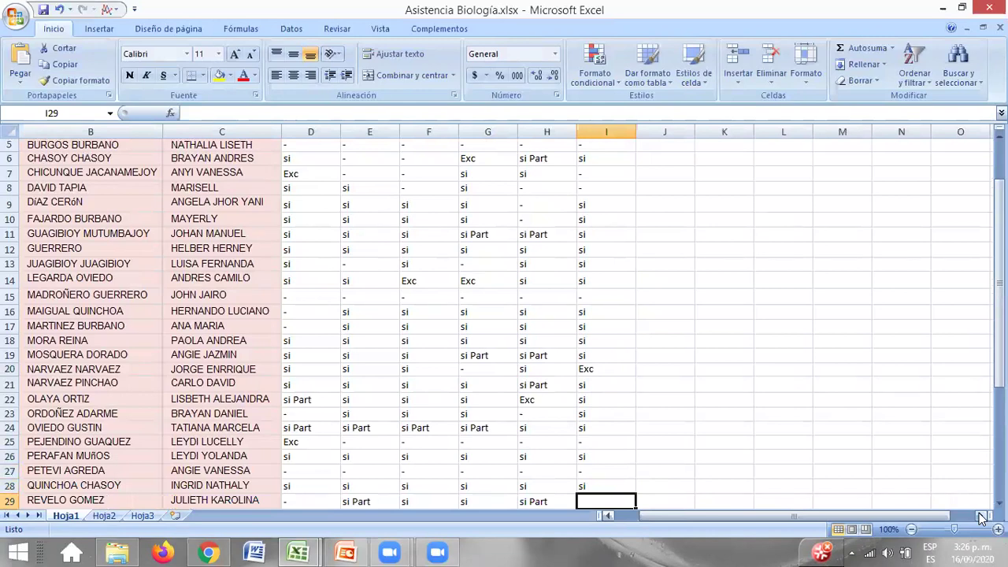
Step: Change the 16/09/2020 attendance entry in I27 to "Exc", keeping the entries around it
{"action": "key", "text": "Up"}
{"action": "key", "text": "Up"}
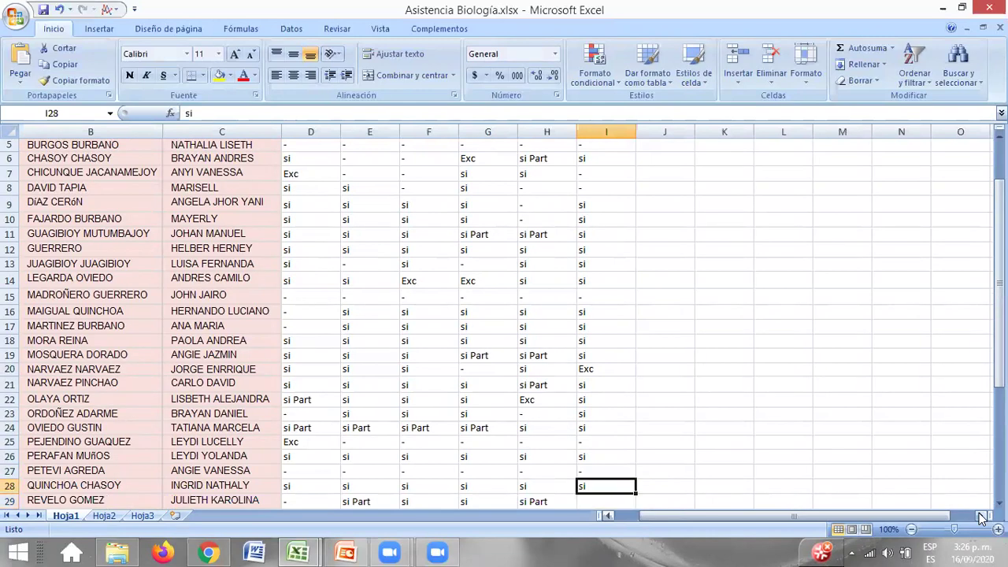
{"action": "type", "text": "EXC"}
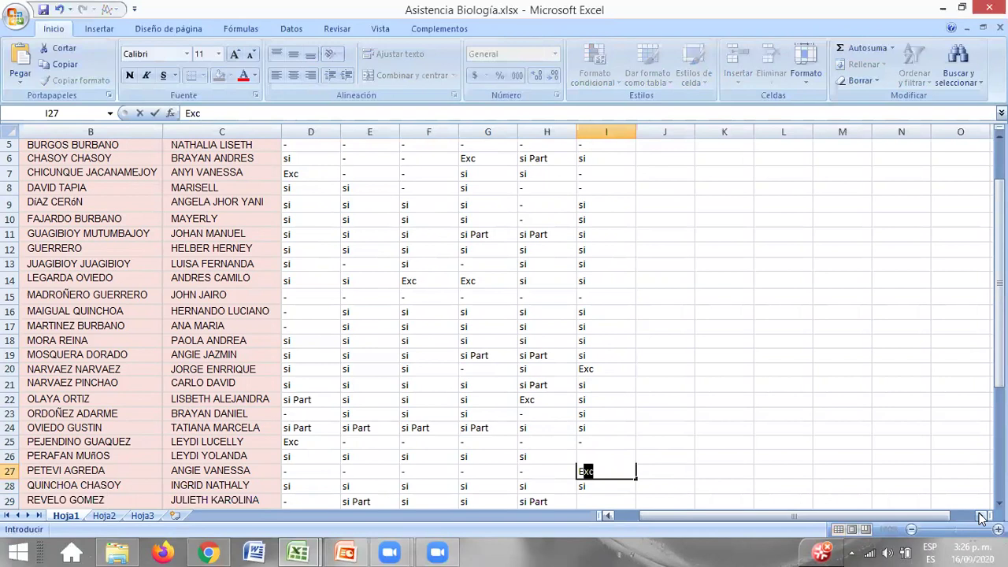
{"action": "key", "text": "Return"}
{"action": "key", "text": "Up"}
{"action": "type", "text": "Exc"}
{"action": "key", "text": "Return"}
{"action": "key", "text": "Return"}
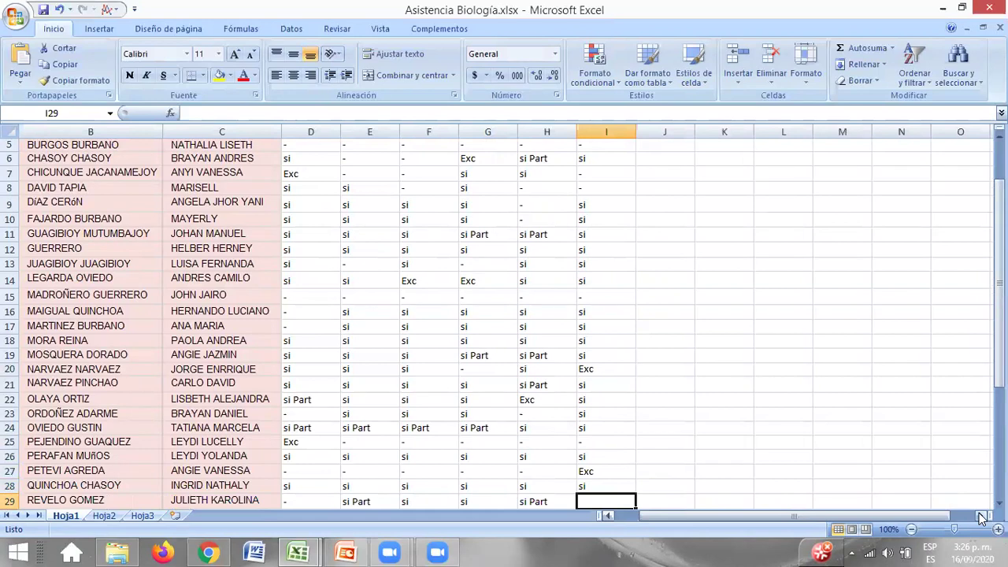
Step: Record "-" in I29 and I30 and "si" in I31 and I32 of the 16/09/2020 column
{"action": "type", "text": "-"}
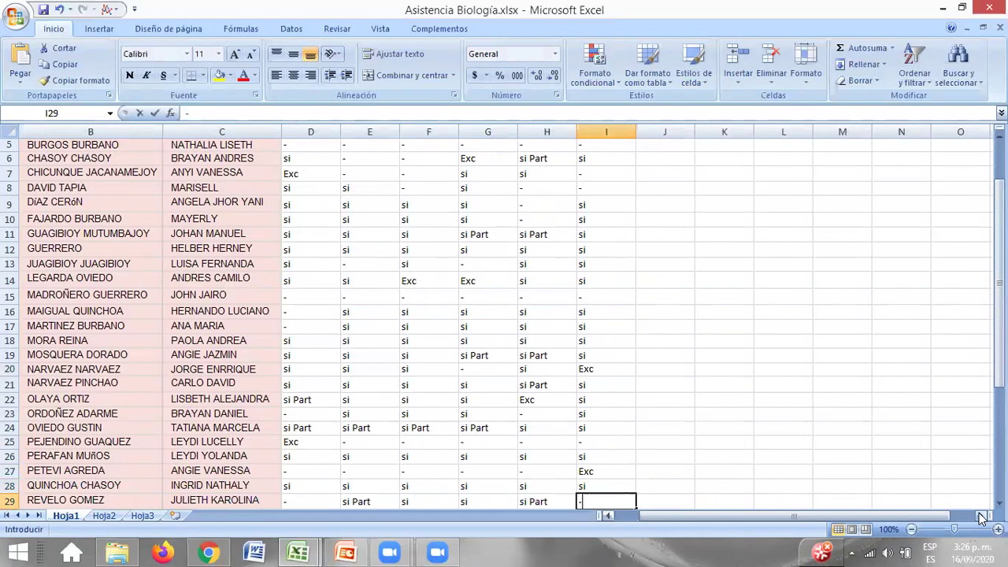
{"action": "key", "text": "Return"}
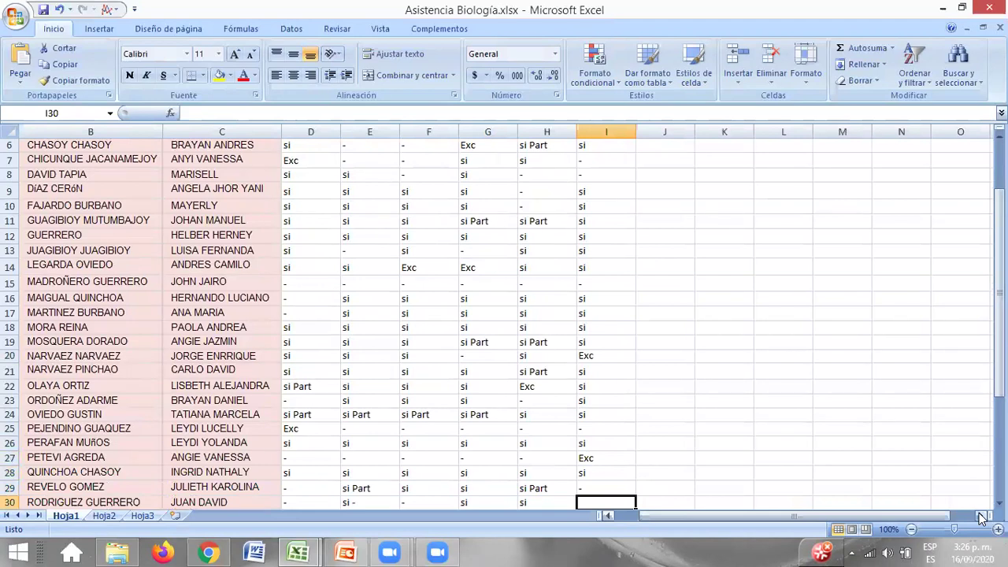
{"action": "type", "text": "-"}
{"action": "key", "text": "Return"}
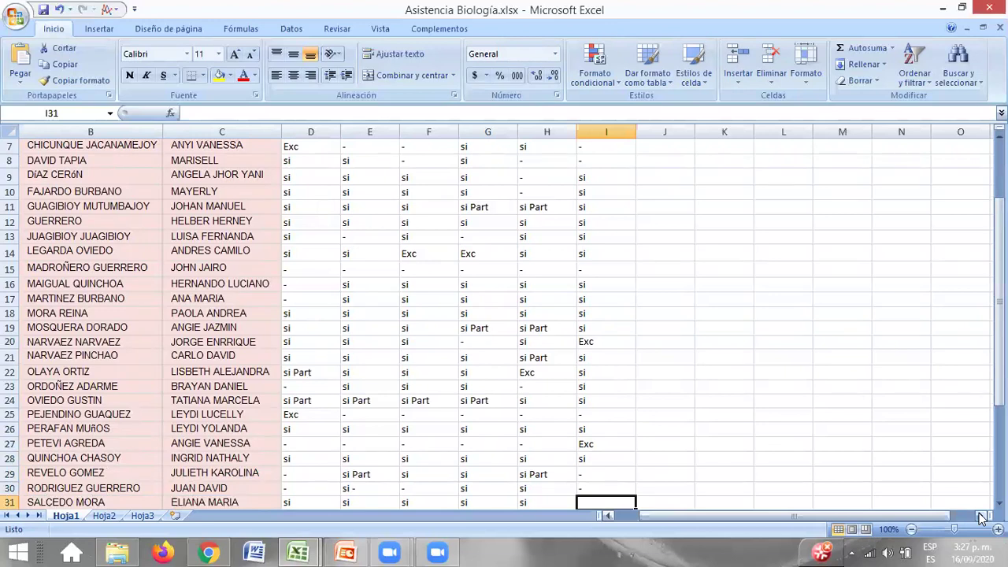
{"action": "type", "text": "si"}
{"action": "key", "text": "Return"}
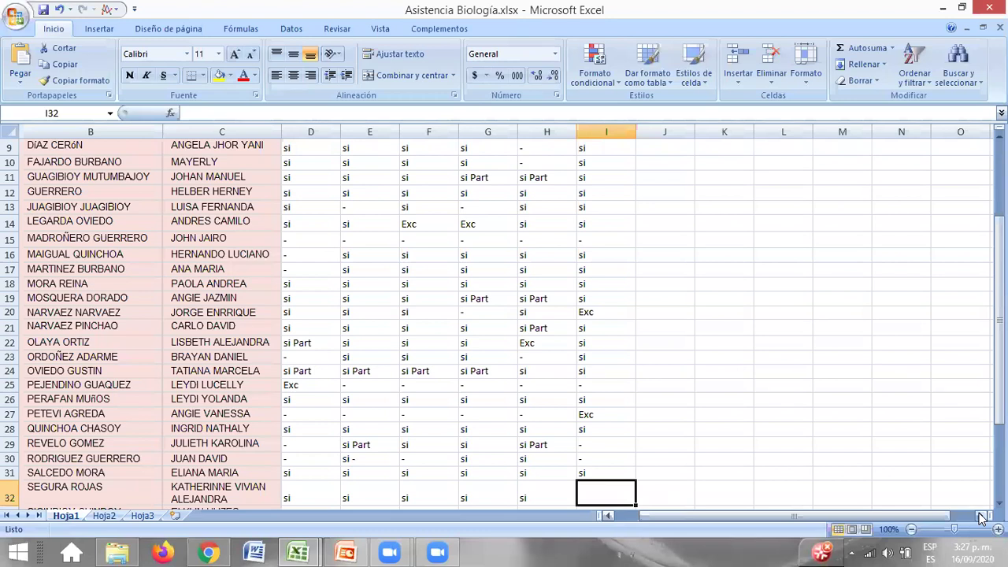
{"action": "type", "text": "si"}
{"action": "key", "text": "Return"}
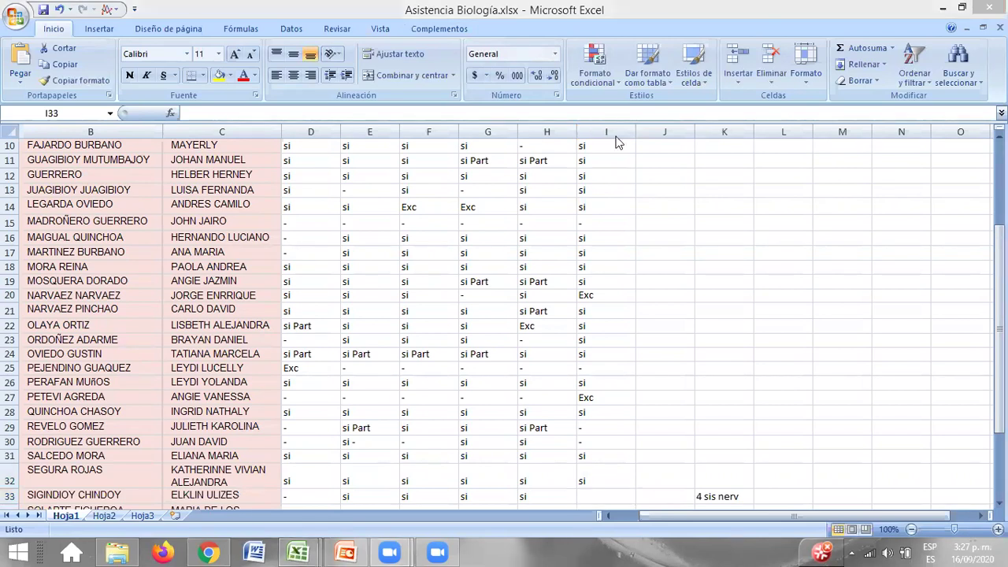
Step: Record "si" in the 16/09/2020 column for each student in rows 33 to 36
{"action": "left_click", "coordinate": [602, 490]}
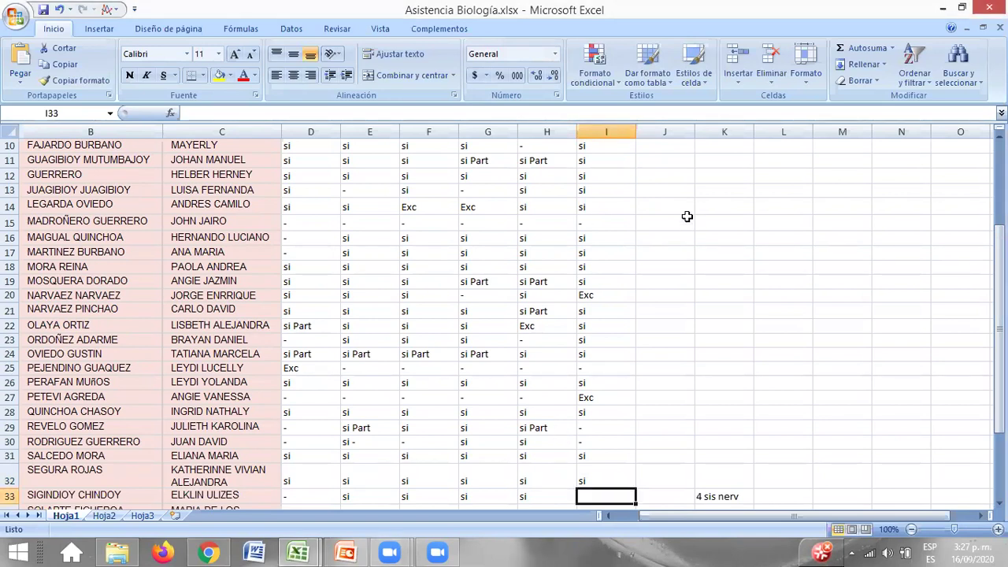
{"action": "type", "text": "Si"}
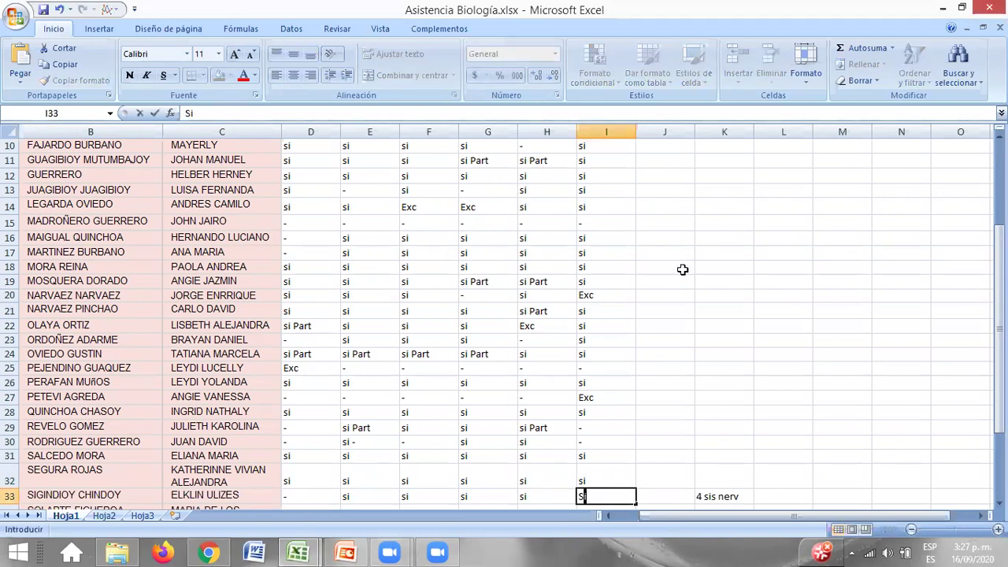
{"action": "key", "text": "Return"}
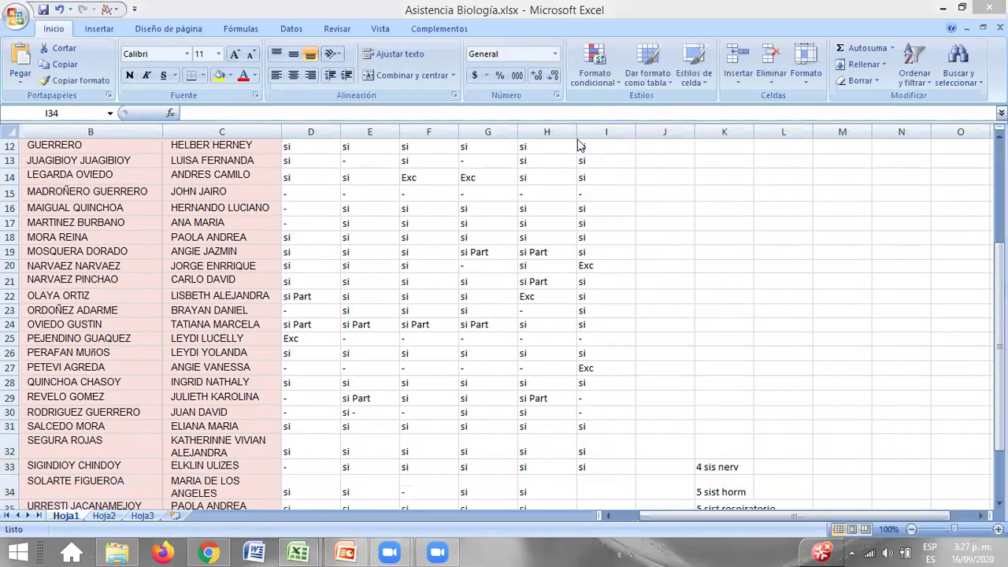
{"action": "left_click", "coordinate": [597, 482]}
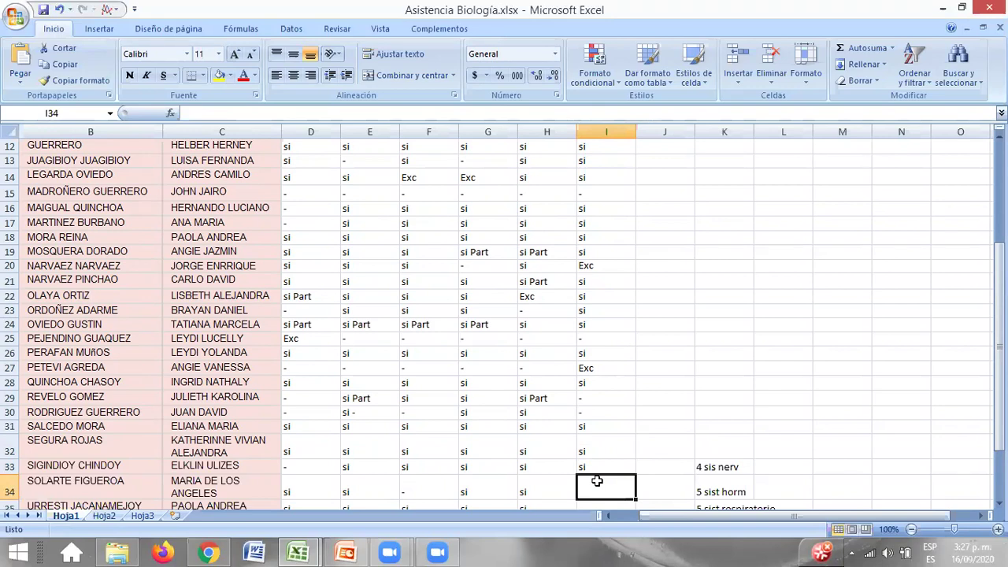
{"action": "type", "text": "Si"}
{"action": "key", "text": "Return"}
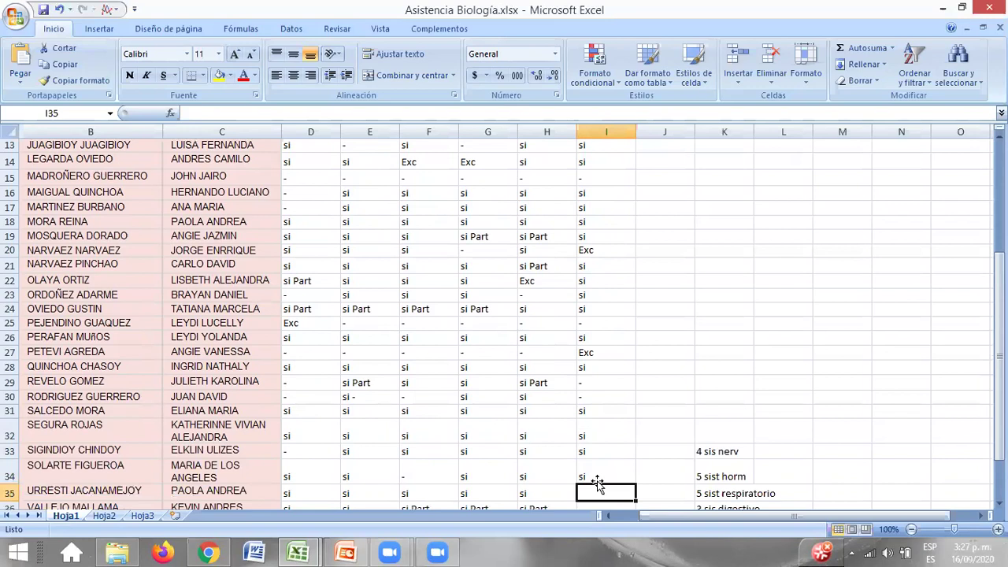
{"action": "type", "text": "si"}
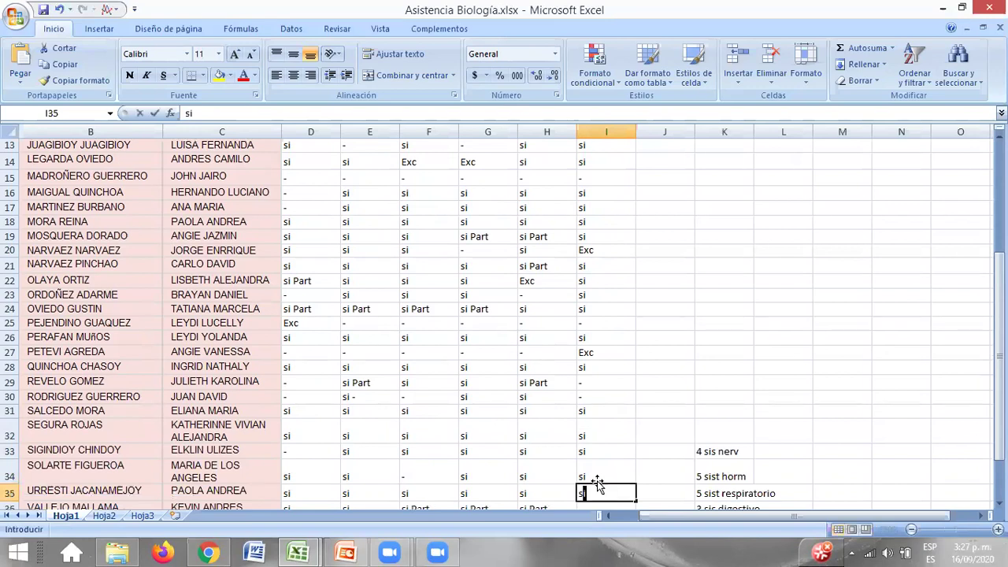
{"action": "key", "text": "Return"}
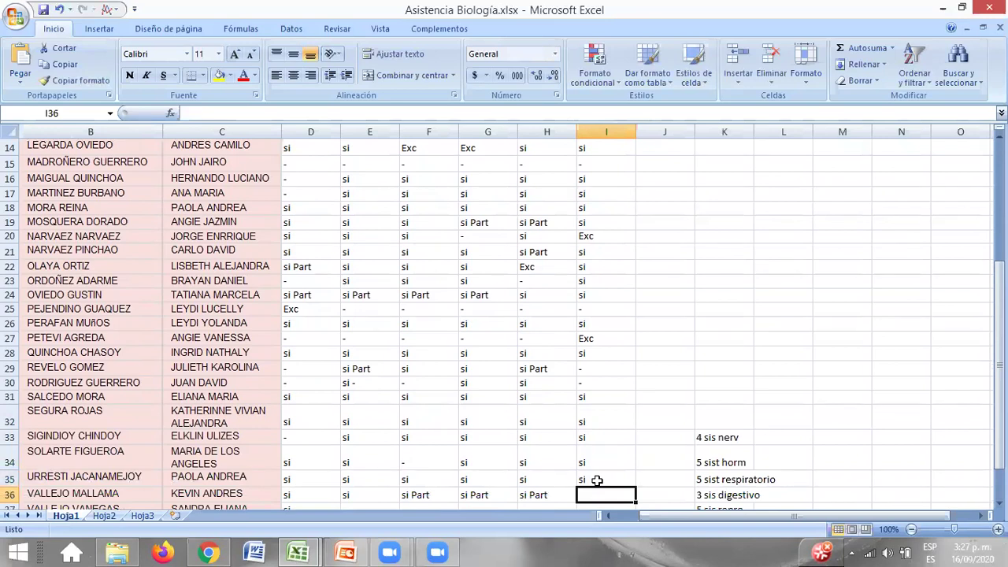
{"action": "type", "text": "si"}
{"action": "key", "text": "Return"}
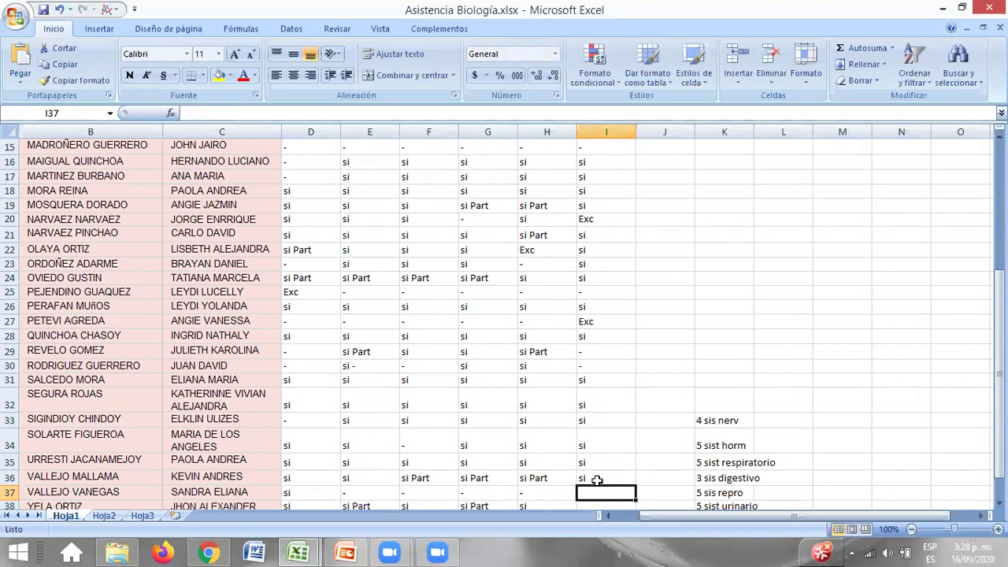
Step: Record "-" in the 16/09/2020 column for the last three students, in rows 37 to 39
{"action": "type", "text": "-"}
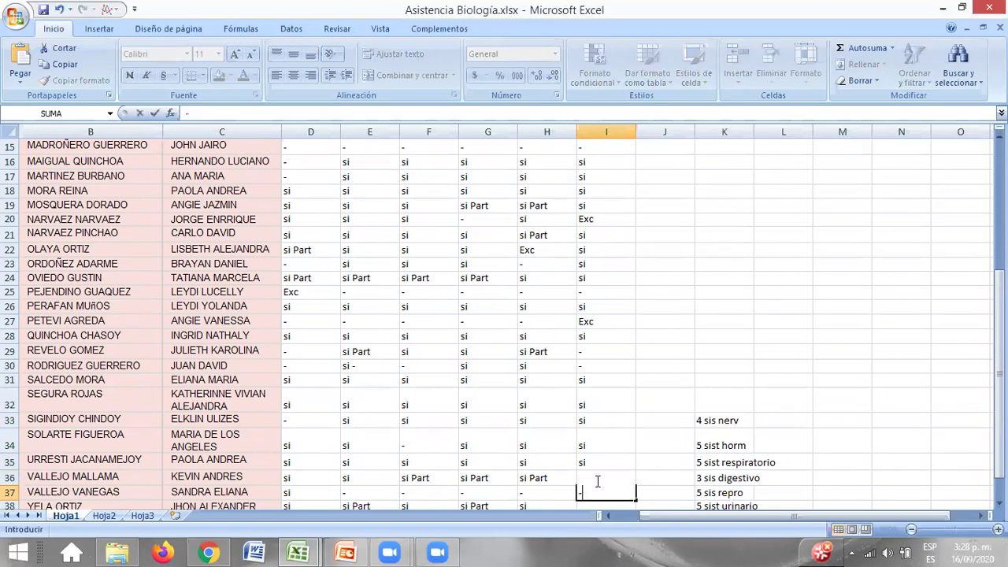
{"action": "key", "text": "Down"}
{"action": "key", "text": "BackSpace"}
{"action": "key", "text": "BackSpace"}
{"action": "key", "text": "BackSpace"}
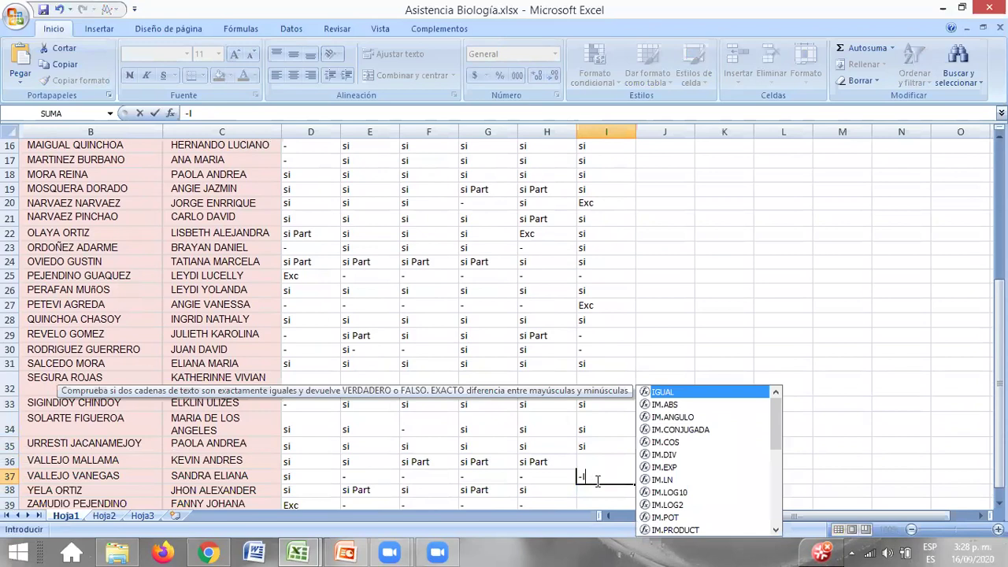
{"action": "key", "text": "Return"}
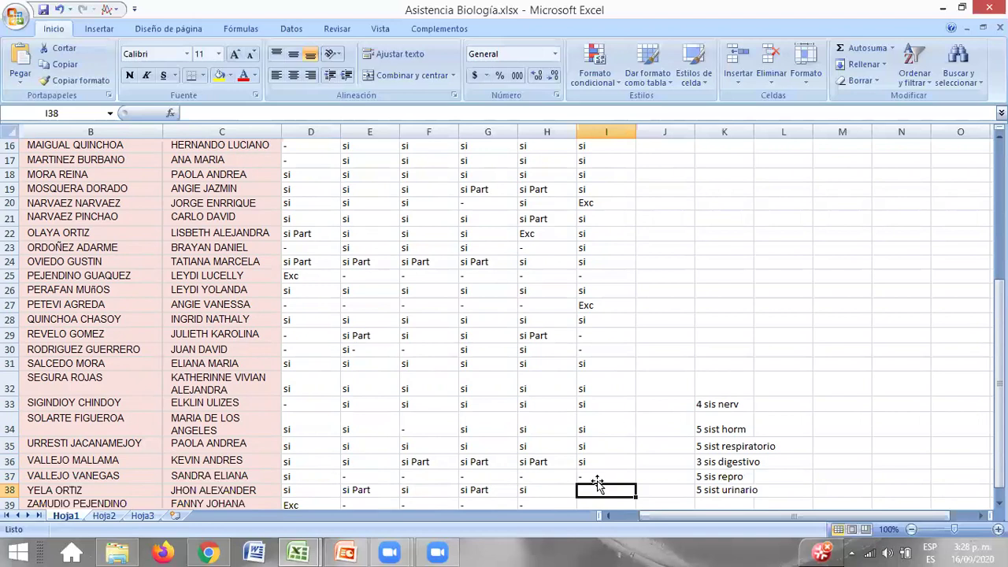
{"action": "type", "text": "-"}
{"action": "key", "text": "Return"}
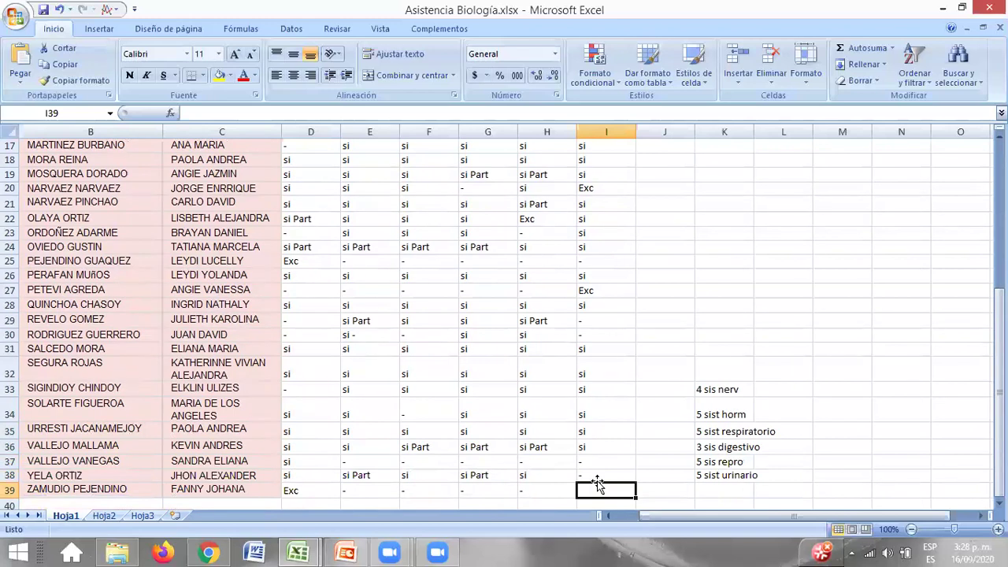
{"action": "type", "text": "-"}
{"action": "key", "text": "Return"}
Step: Return to the top of the attendance sheet and select the empty cell J1 beside the 16/09/2020 header
{"action": "key", "text": "Up"}
{"action": "key", "text": "Up"}
{"action": "key", "text": "Up"}
{"action": "key", "text": "Up"}
{"action": "key", "text": "Up"}
{"action": "key", "text": "Up"}
{"action": "key", "text": "Up"}
{"action": "key", "text": "Up"}
{"action": "key", "text": "Up"}
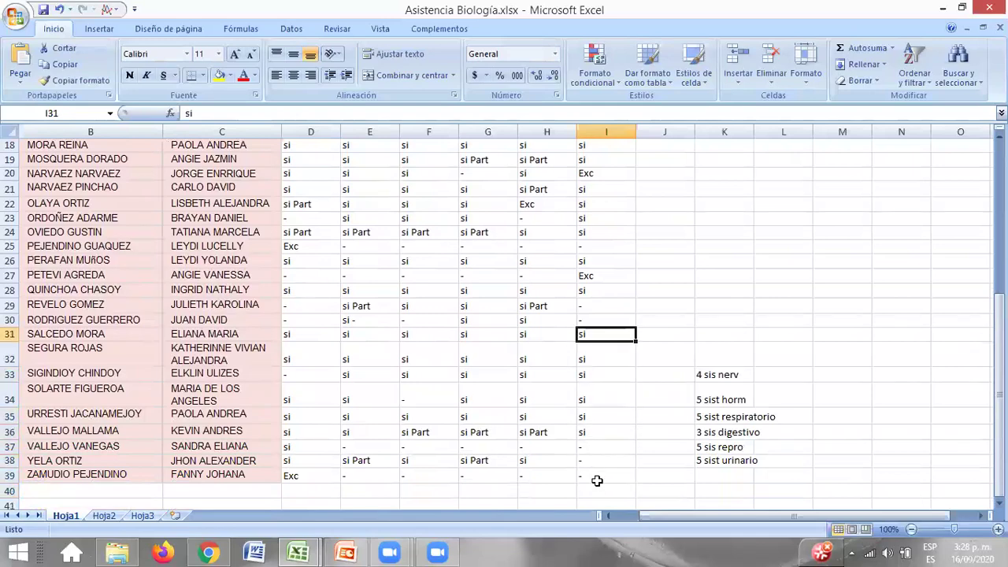
{"action": "key", "text": "Up"}
{"action": "key", "text": "Up"}
{"action": "key", "text": "Up"}
{"action": "key", "text": "Up"}
{"action": "key", "text": "Up"}
{"action": "key", "text": "Up"}
{"action": "key", "text": "Up"}
{"action": "key", "text": "Up"}
{"action": "key", "text": "Up"}
{"action": "key", "text": "Up"}
{"action": "key", "text": "Up"}
{"action": "key", "text": "Up"}
{"action": "key", "text": "Up"}
{"action": "key", "text": "Up"}
{"action": "key", "text": "Up"}
{"action": "key", "text": "Up"}
{"action": "key", "text": "Up"}
{"action": "key", "text": "Up"}
{"action": "key", "text": "Up"}
{"action": "key", "text": "Up"}
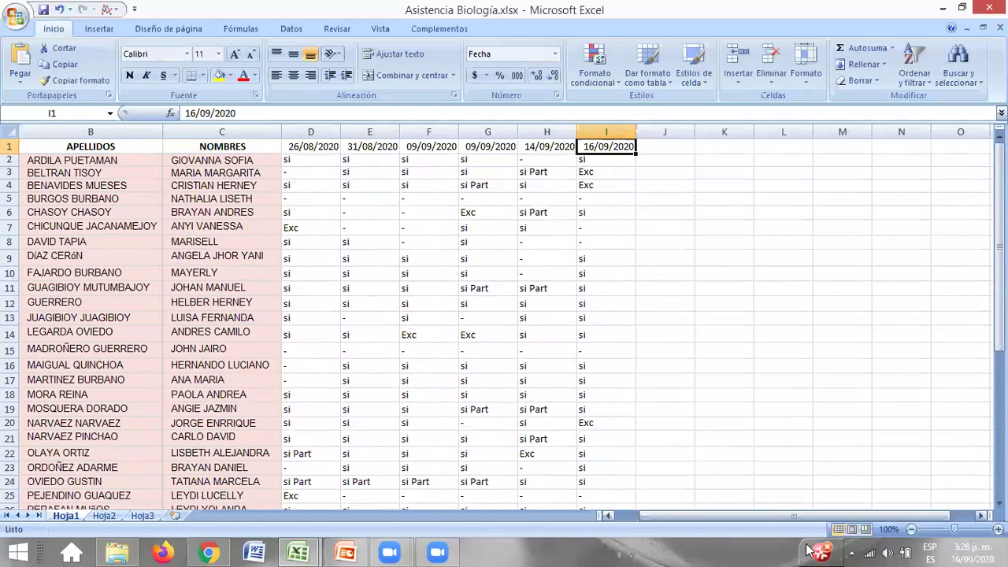
{"action": "left_click", "coordinate": [656, 151]}
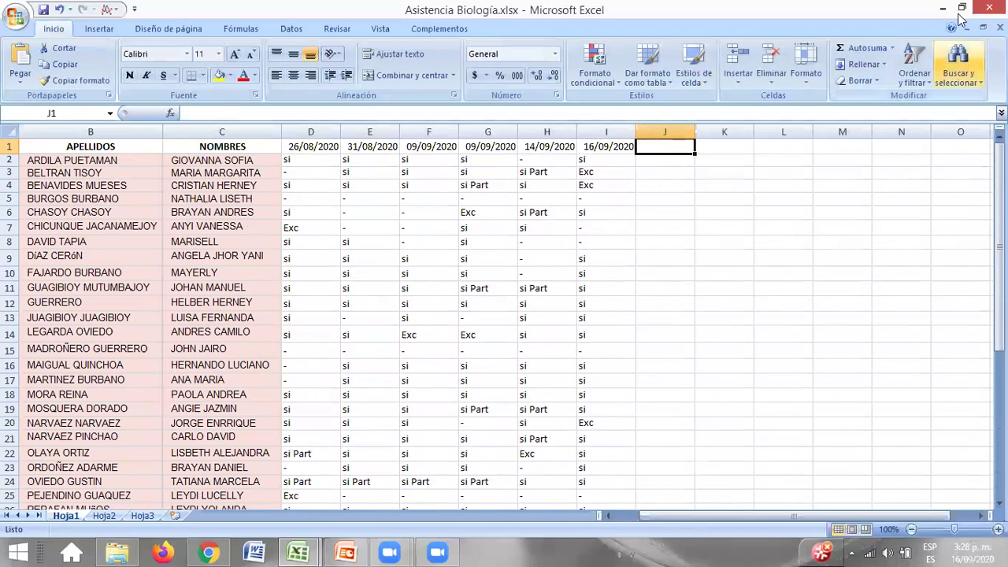
Step: Switch to the BIOLOGÍA.pptx presentation in PowerPoint and display slide 69, "Paso de células Haploides a Diploides"
{"action": "key", "text": "alt+Tab"}
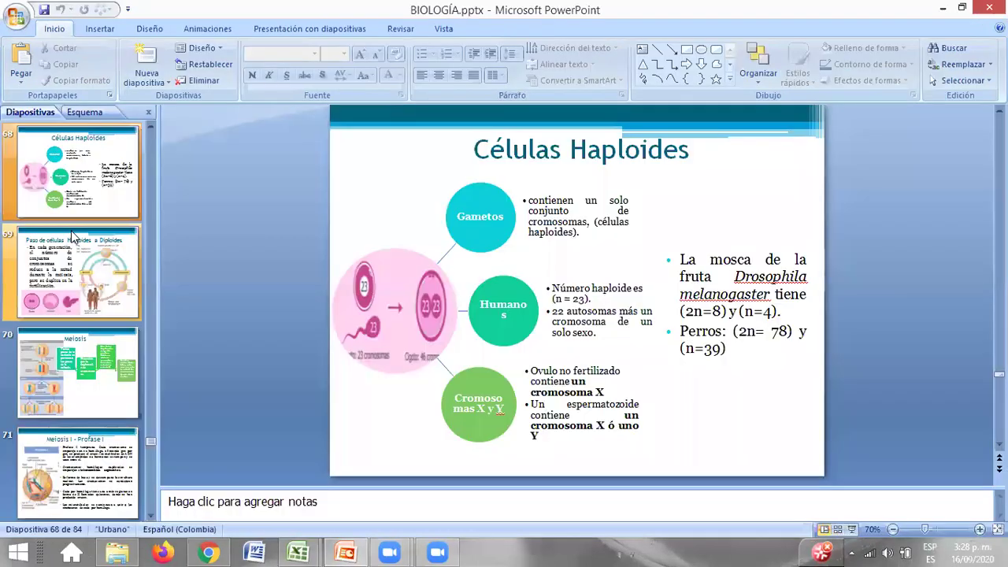
{"action": "left_click", "coordinate": [68, 313]}
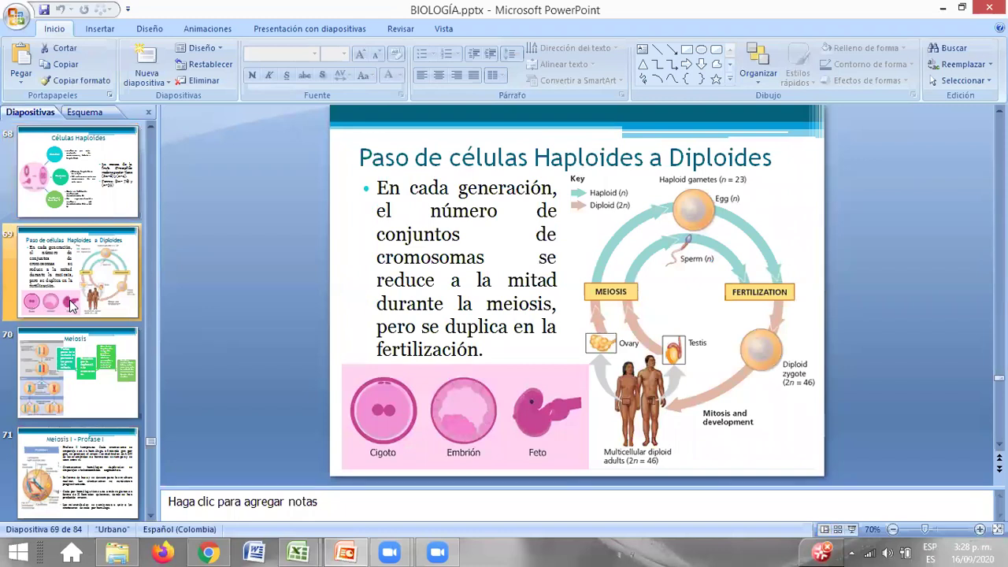
{"action": "left_click", "coordinate": [28, 209]}
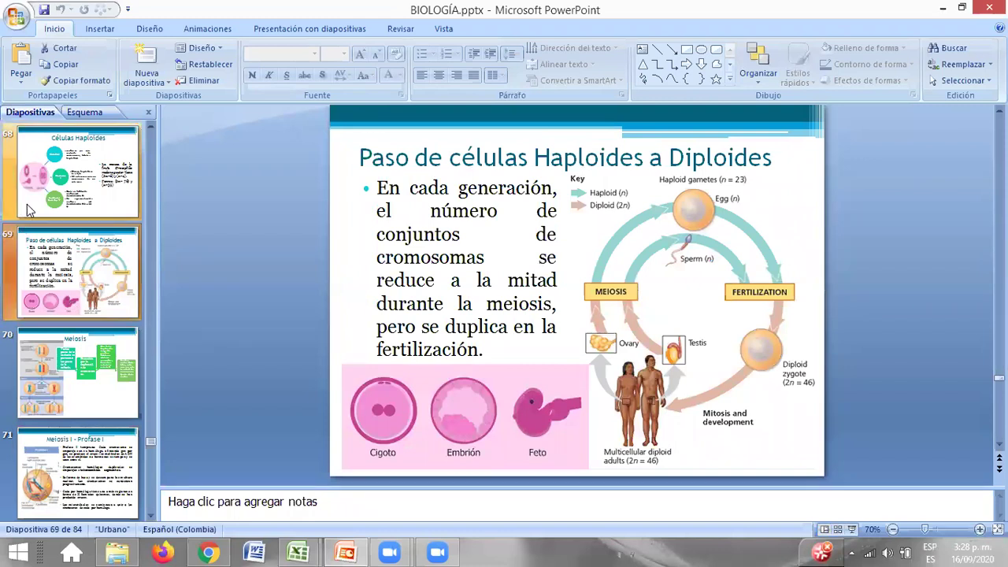